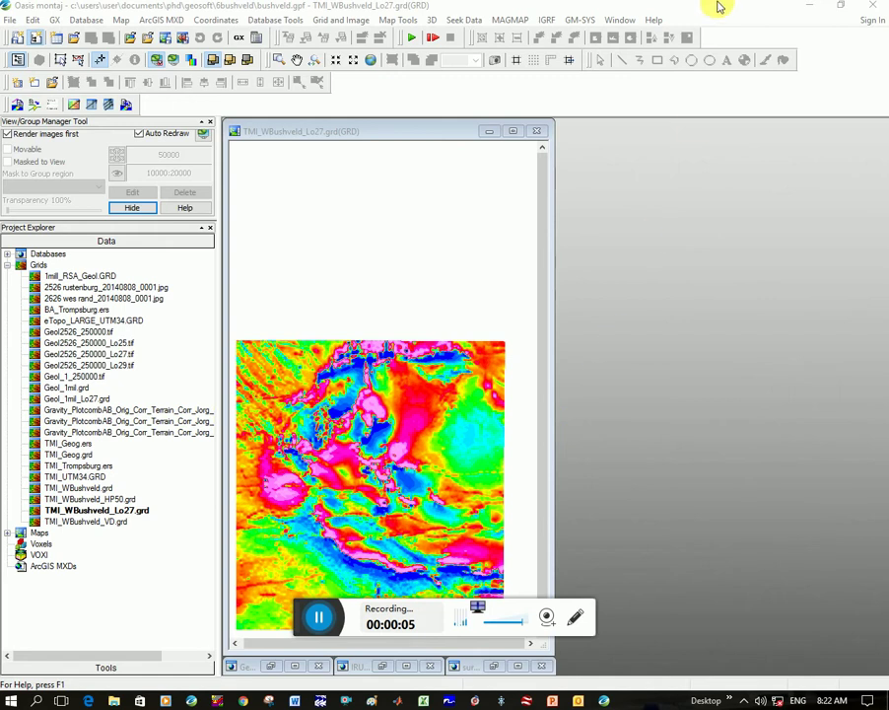
# Step: Look through the menu-loading dialog and close it without loading a menu
pyautogui.click(511, 20)
pyautogui.click(55, 19)
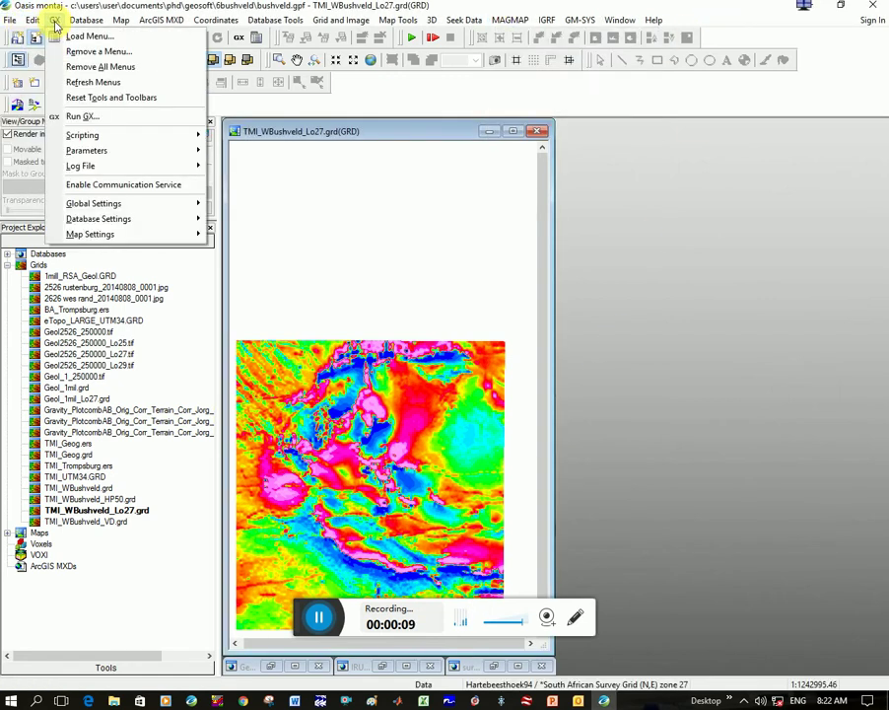
pyautogui.click(81, 35)
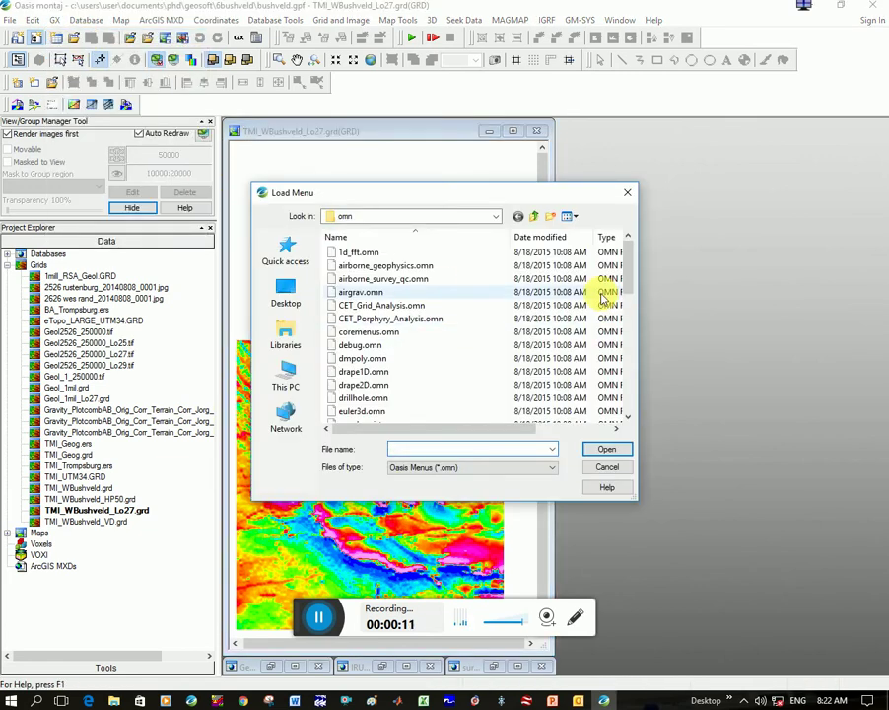
pyautogui.moveTo(629, 272); pyautogui.dragTo(632, 340)
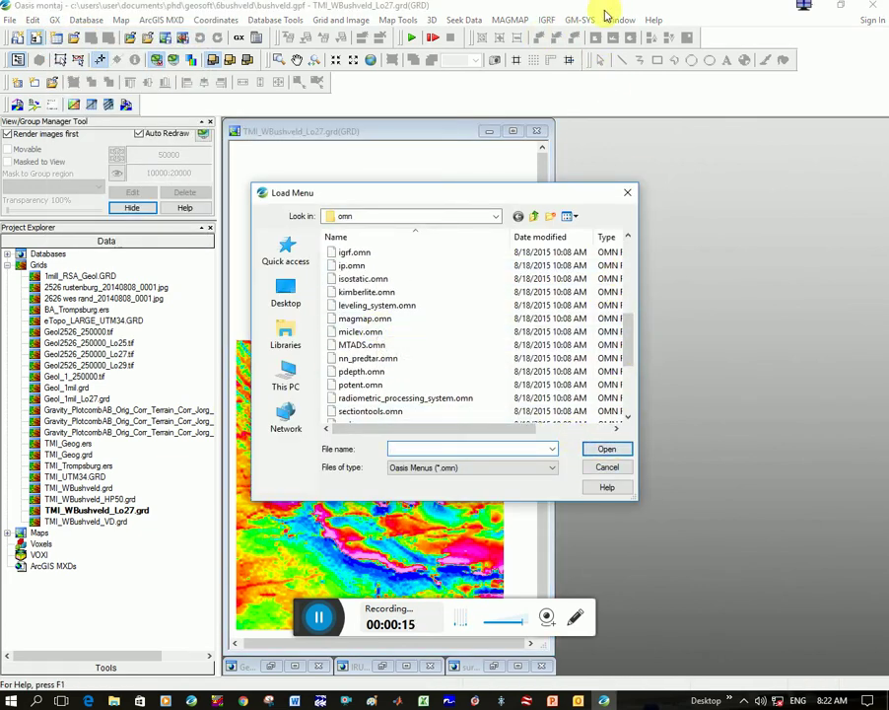
pyautogui.click(627, 192)
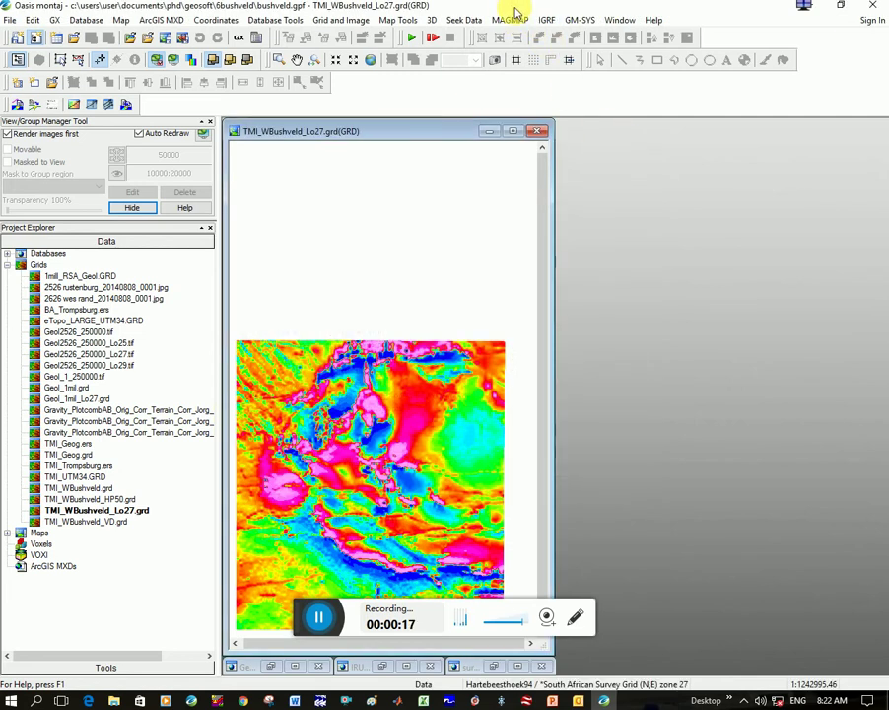
# Step: Start 1-Step Filtering on TMI_WBushveld_Lo27.grd, output ..._Lo27_VD.grd, control file _basemap.con
pyautogui.click(517, 21)
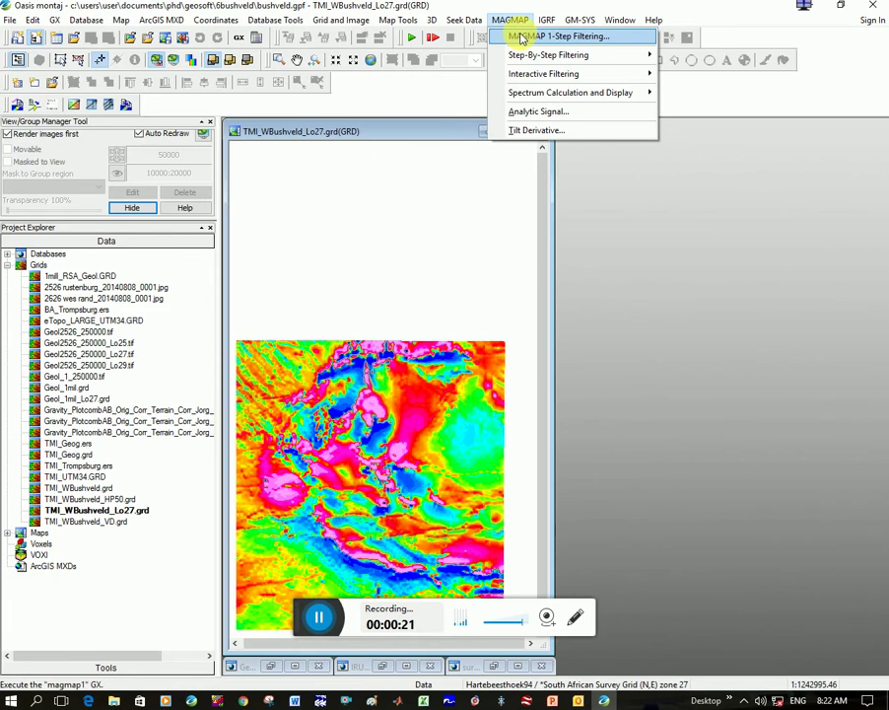
pyautogui.click(521, 36)
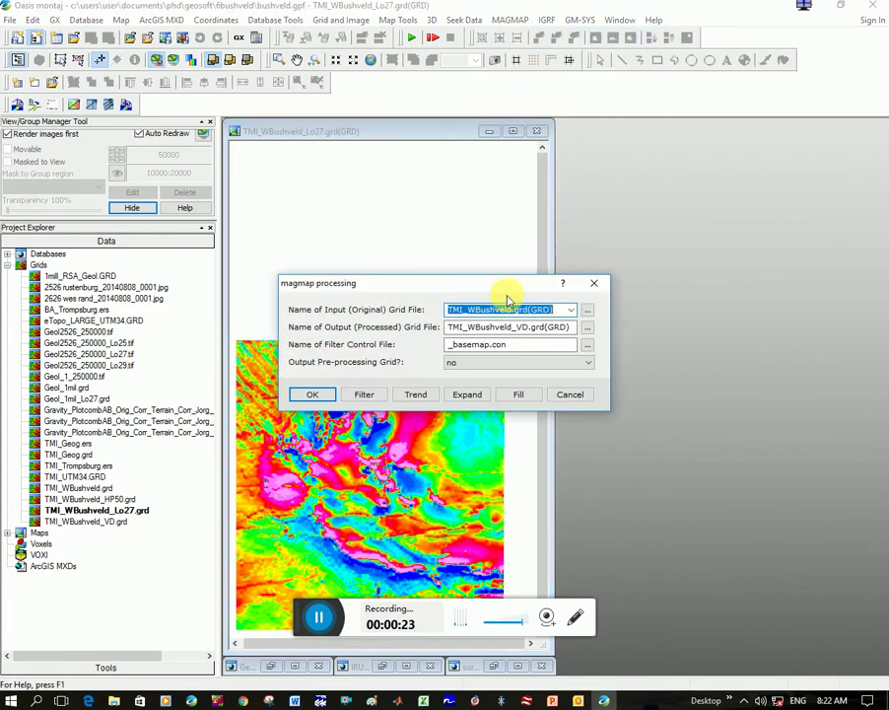
pyautogui.click(571, 310)
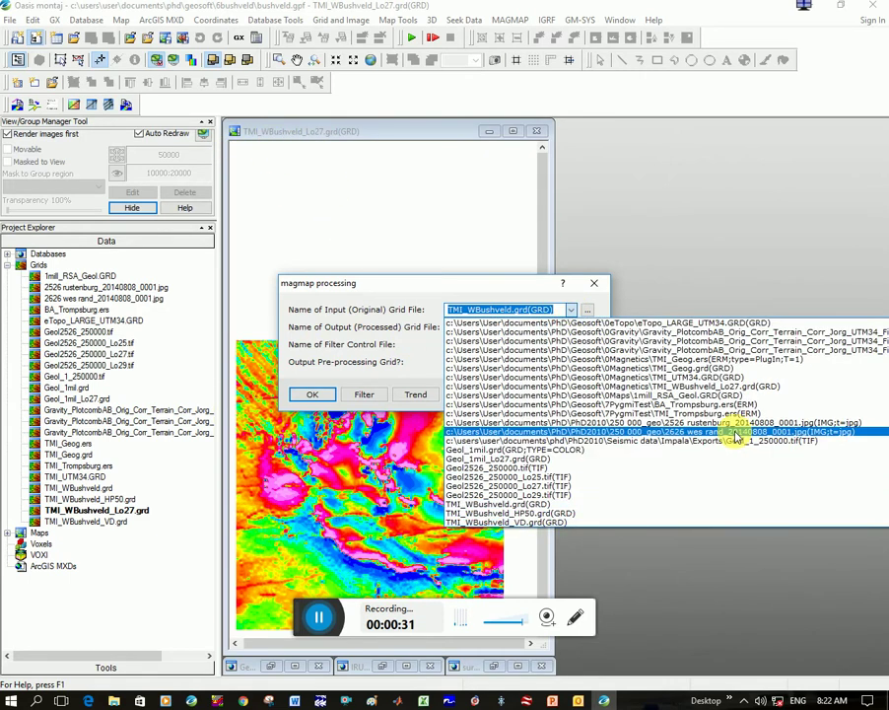
pyautogui.click(733, 387)
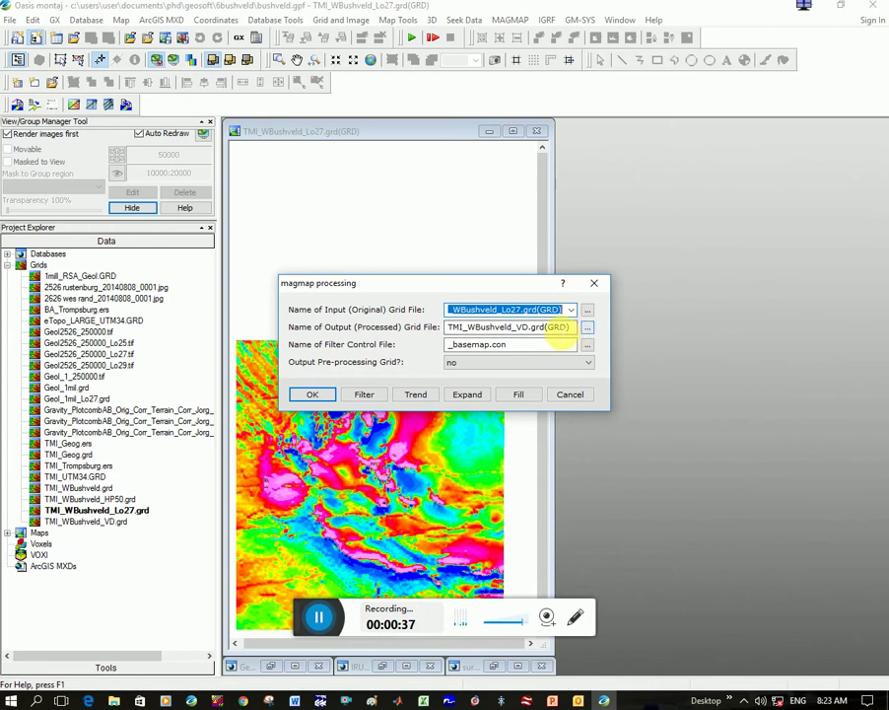
pyautogui.click(510, 328)
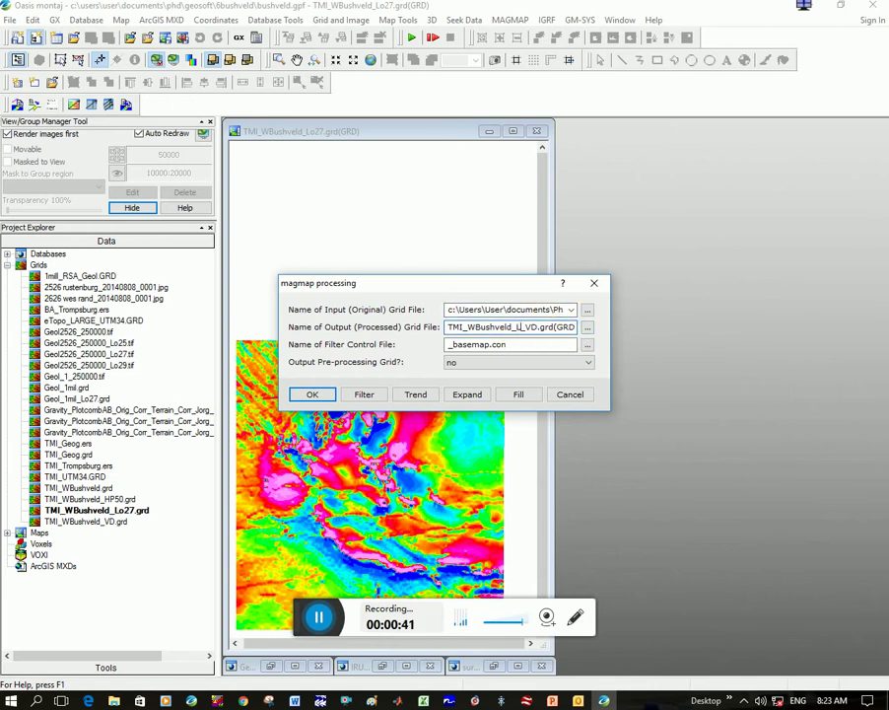
pyautogui.write('_Lo27')
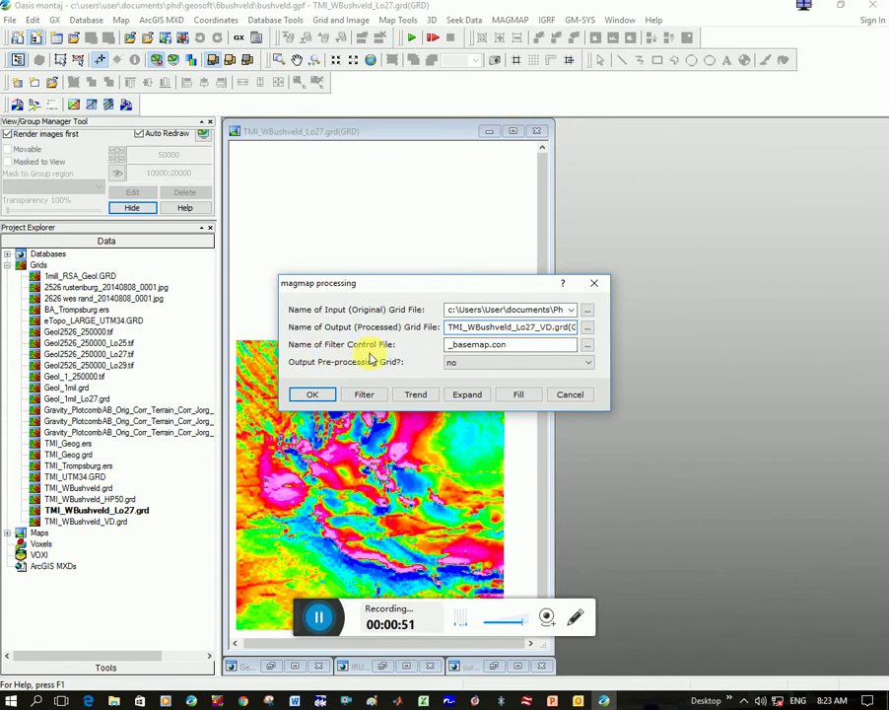
pyautogui.click(586, 346)
pyautogui.doubleClick(375, 280)
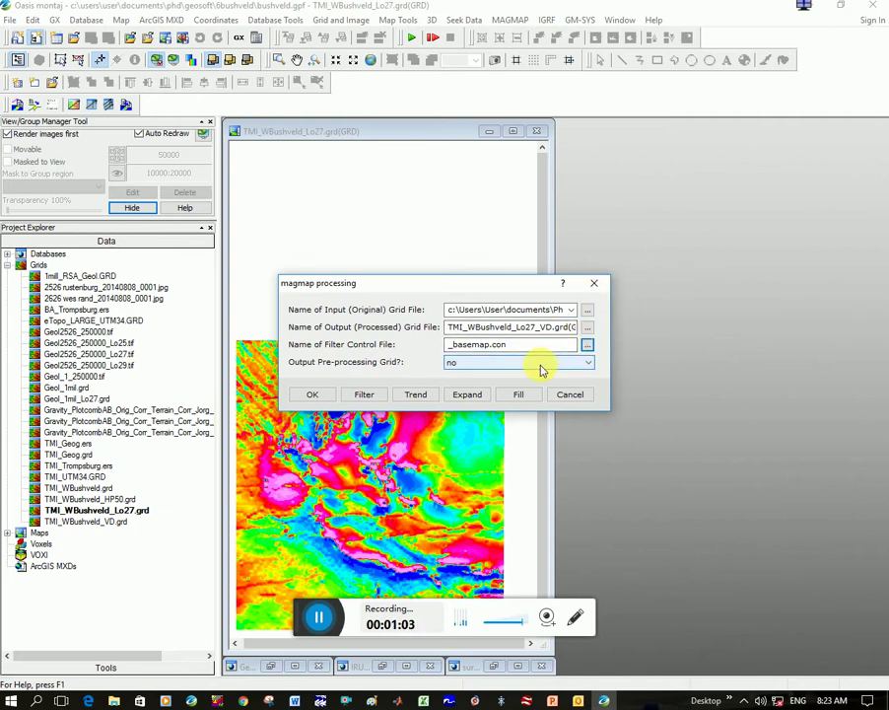
# Step: Design a single first-order Derivative filter in the Z direction and accept it
pyautogui.click(363, 395)
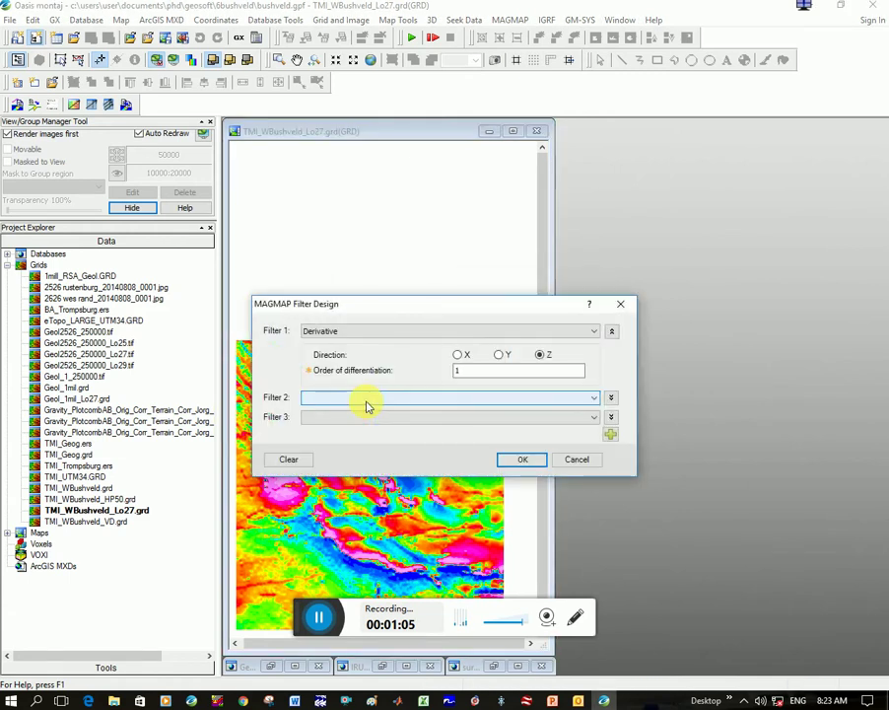
pyautogui.click(368, 332)
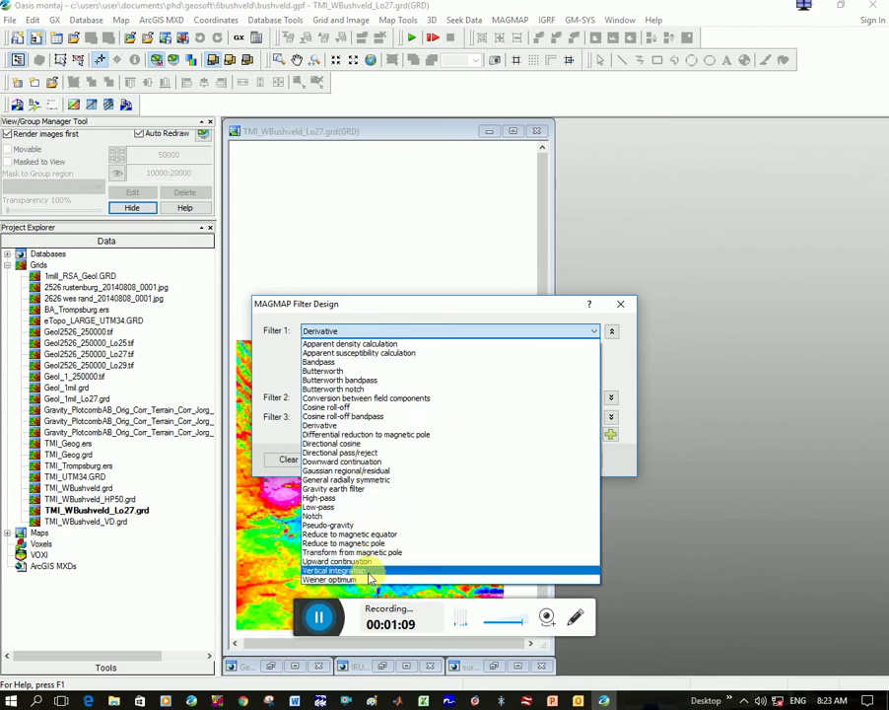
pyautogui.click(341, 424)
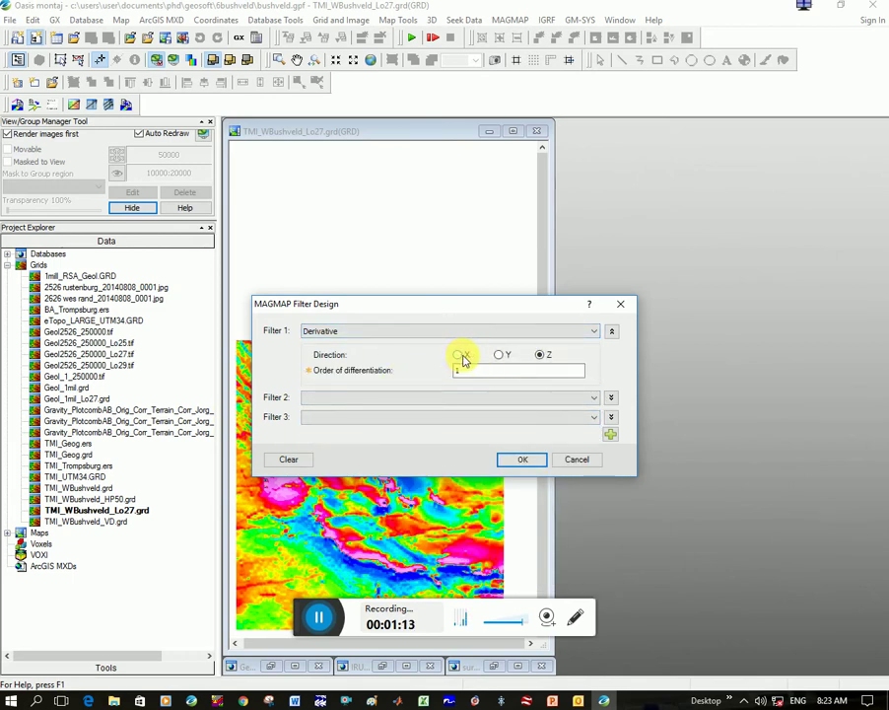
pyautogui.click(549, 357)
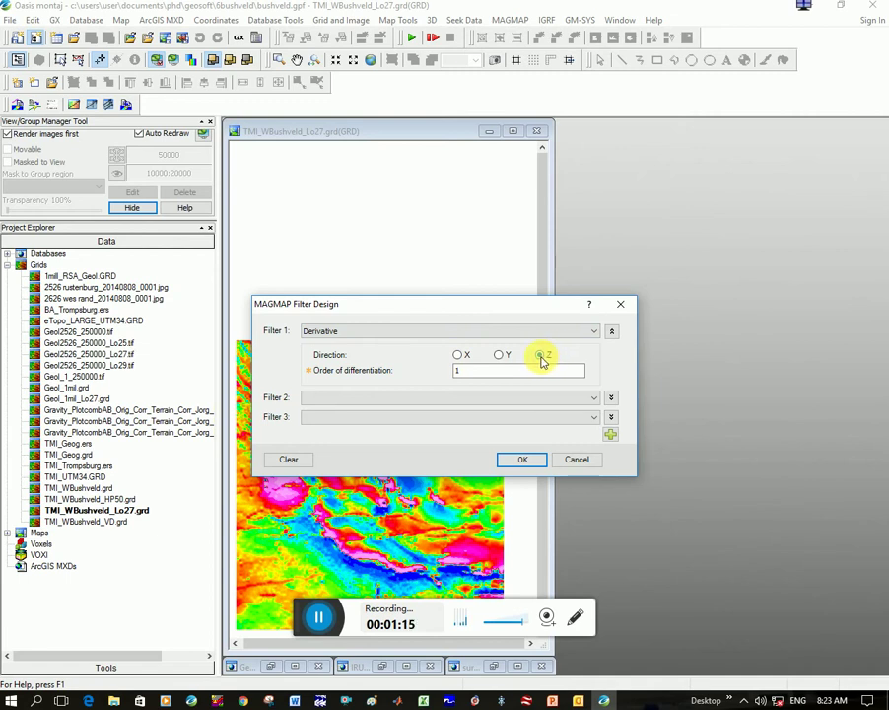
pyautogui.click(458, 375)
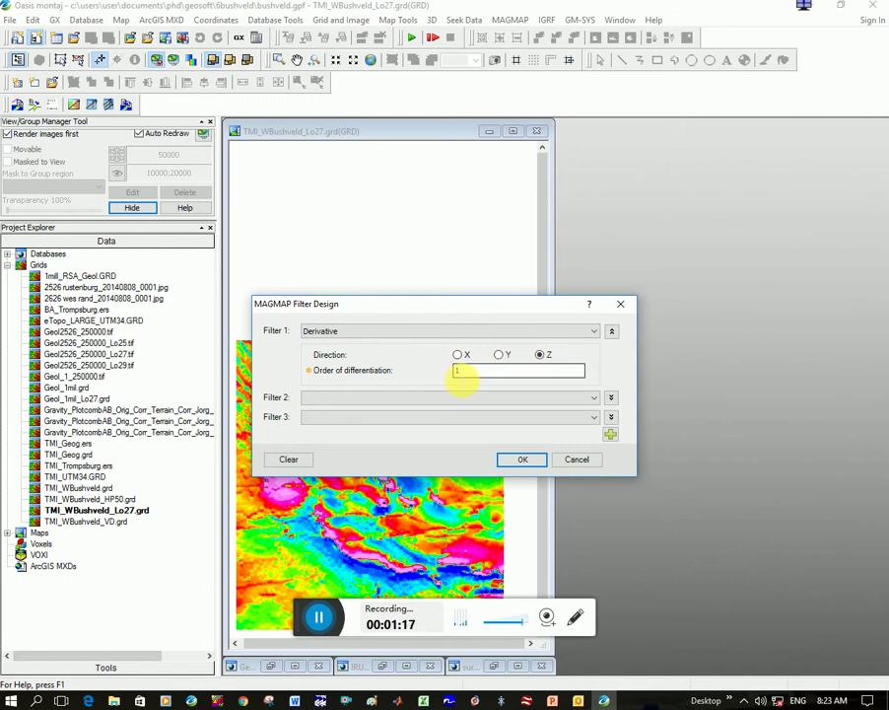
pyautogui.click(522, 459)
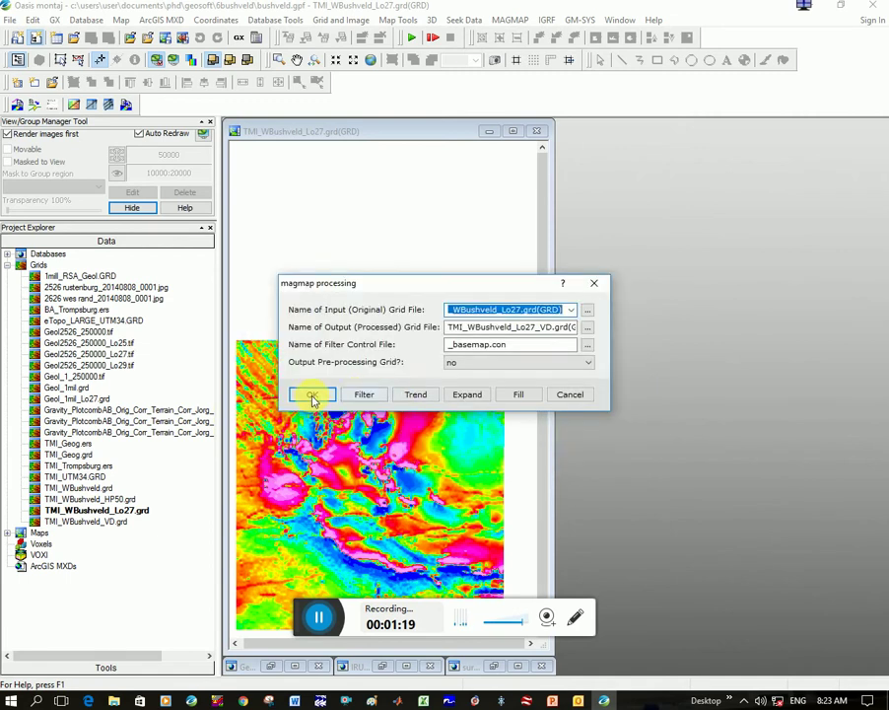
# Step: Create TMI_WBushveld_Lo27_VD.grd, tile the maps vertically and give both the same extent
pyautogui.click(312, 396)
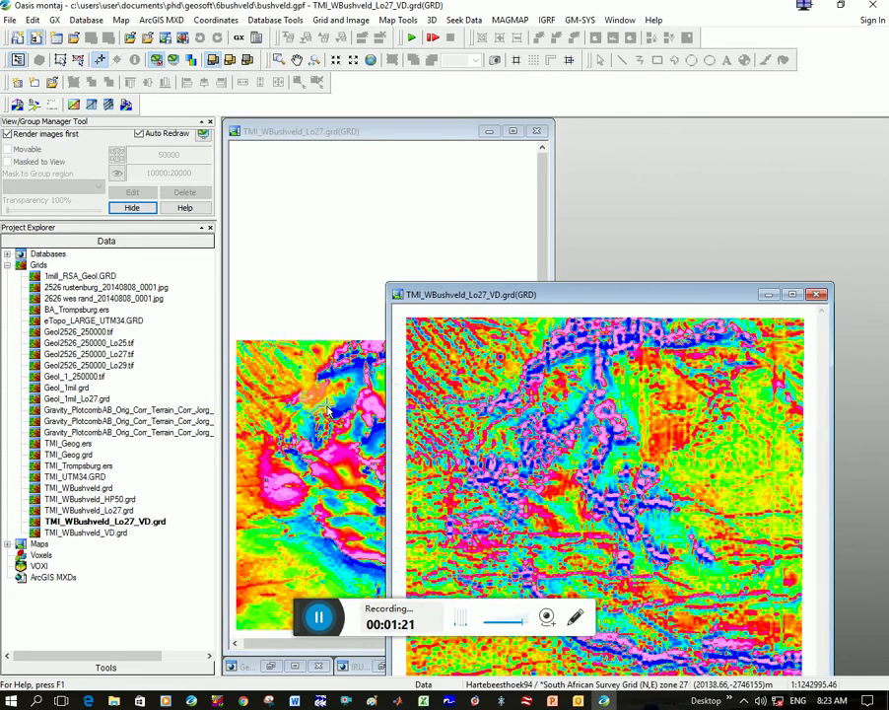
pyautogui.click(620, 20)
pyautogui.click(636, 85)
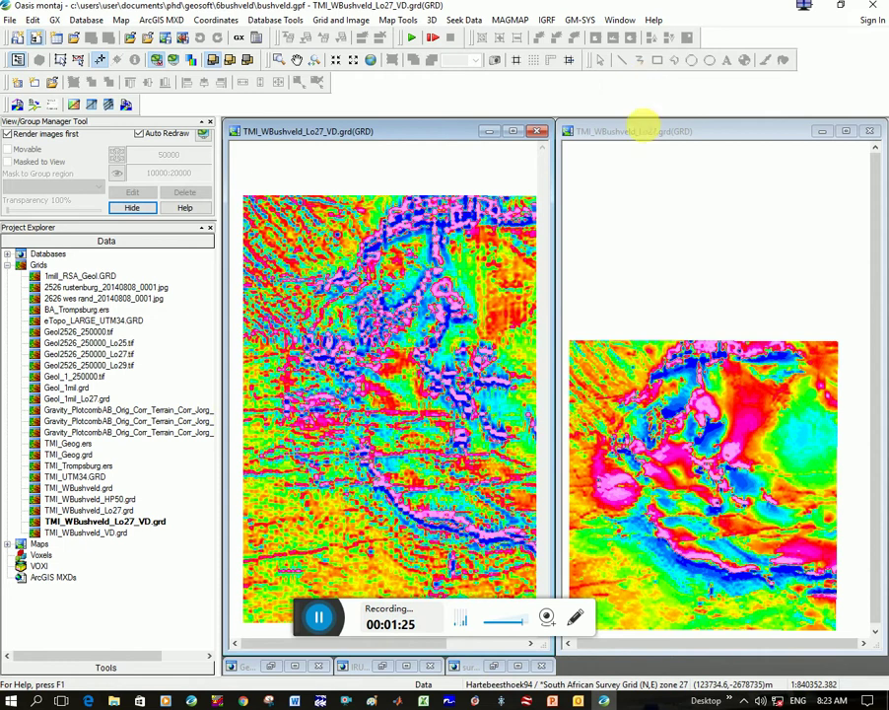
pyautogui.click(643, 131)
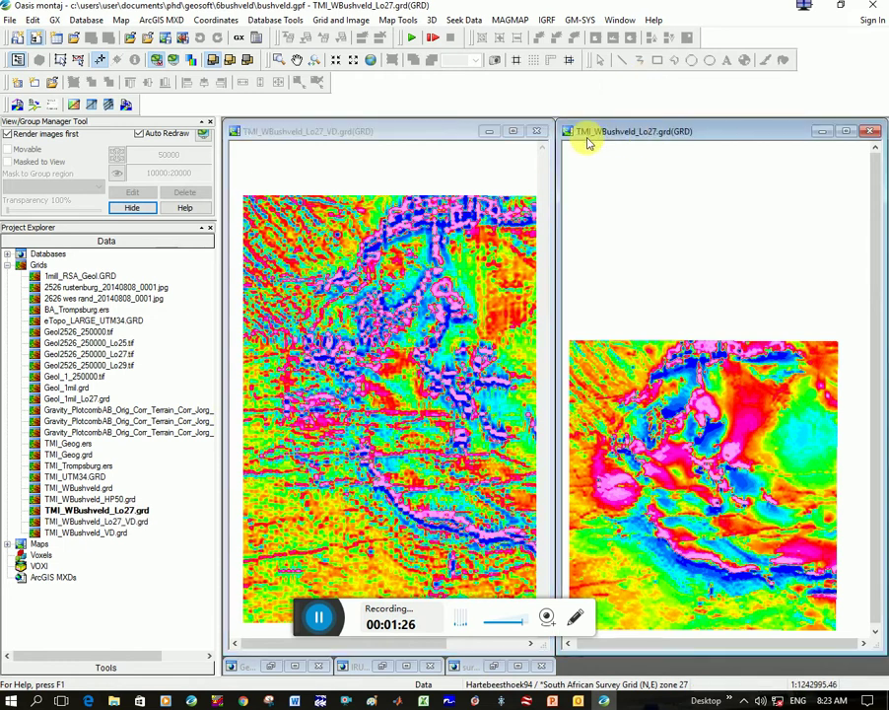
pyautogui.click(231, 61)
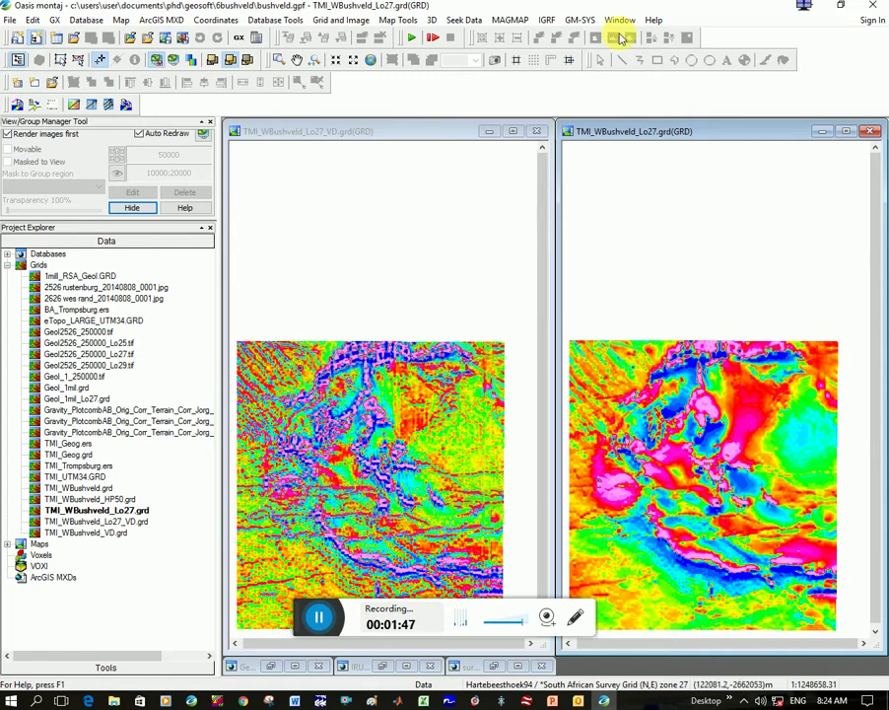
# Step: Start a tilt derivative calculation with TMI_WBushveld_Lo27.grd as input
pyautogui.click(511, 21)
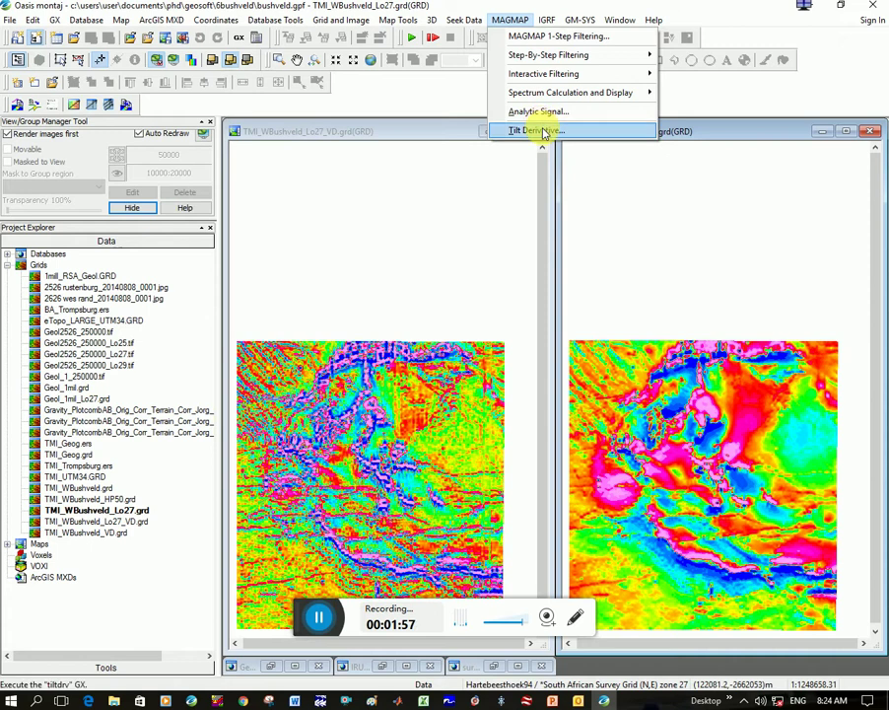
pyautogui.click(542, 133)
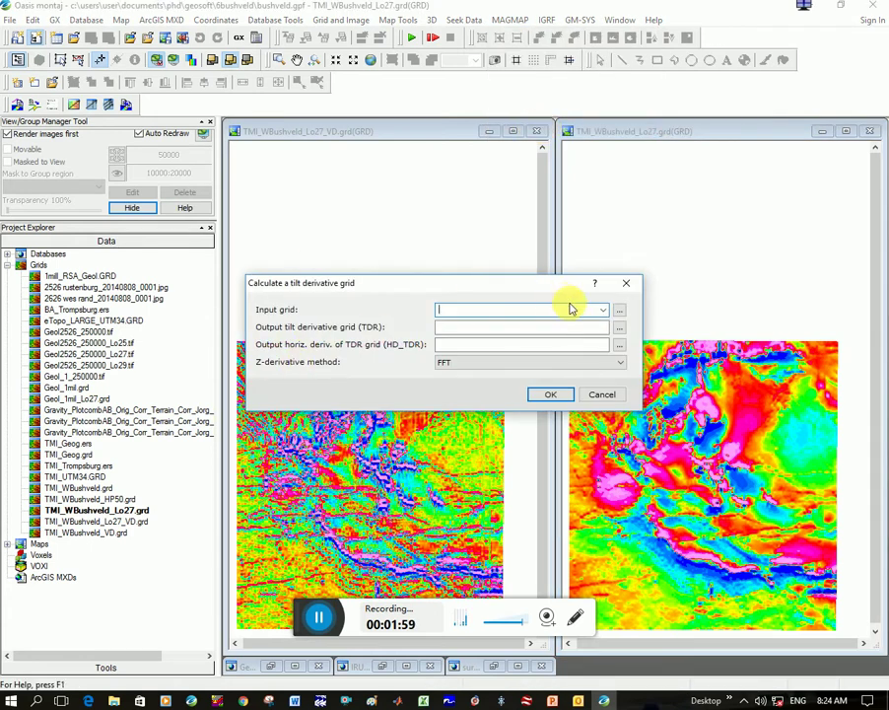
pyautogui.click(603, 311)
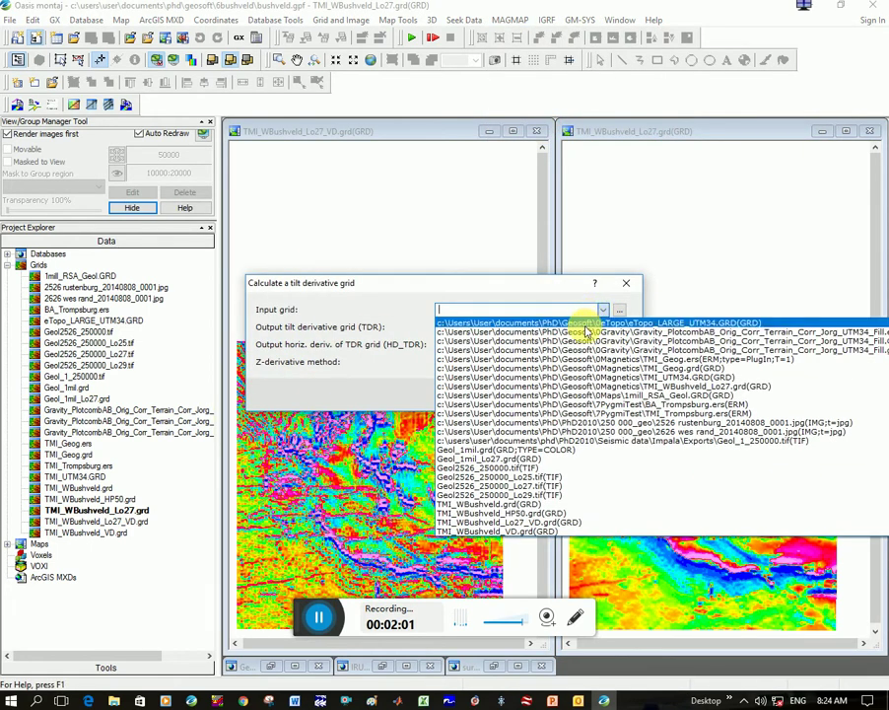
pyautogui.click(631, 387)
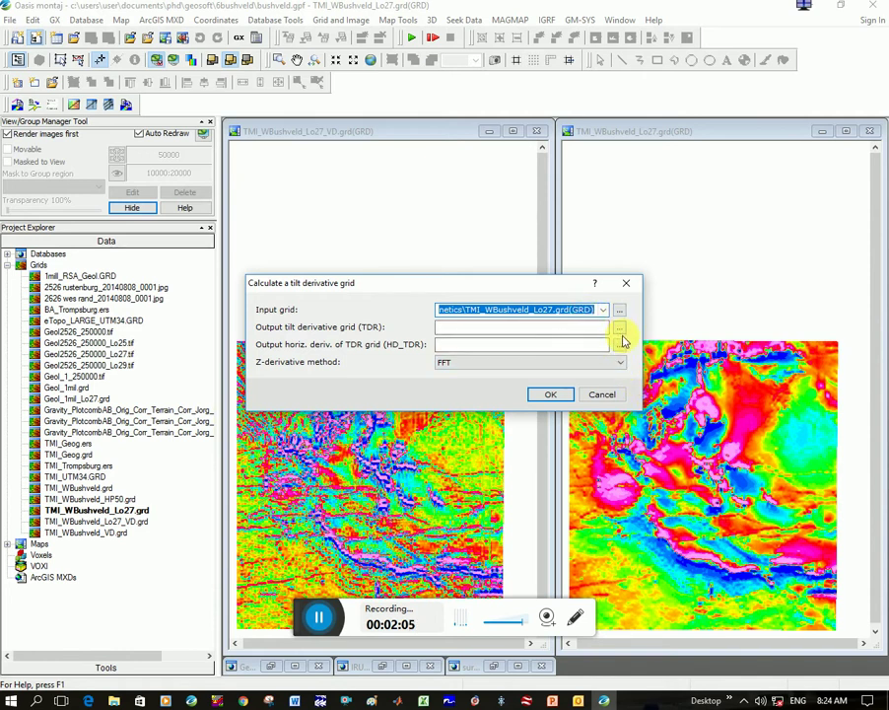
# Step: Name the tilt derivative output TMI_WBushveld_Lo27_TDR.grd
pyautogui.click(619, 329)
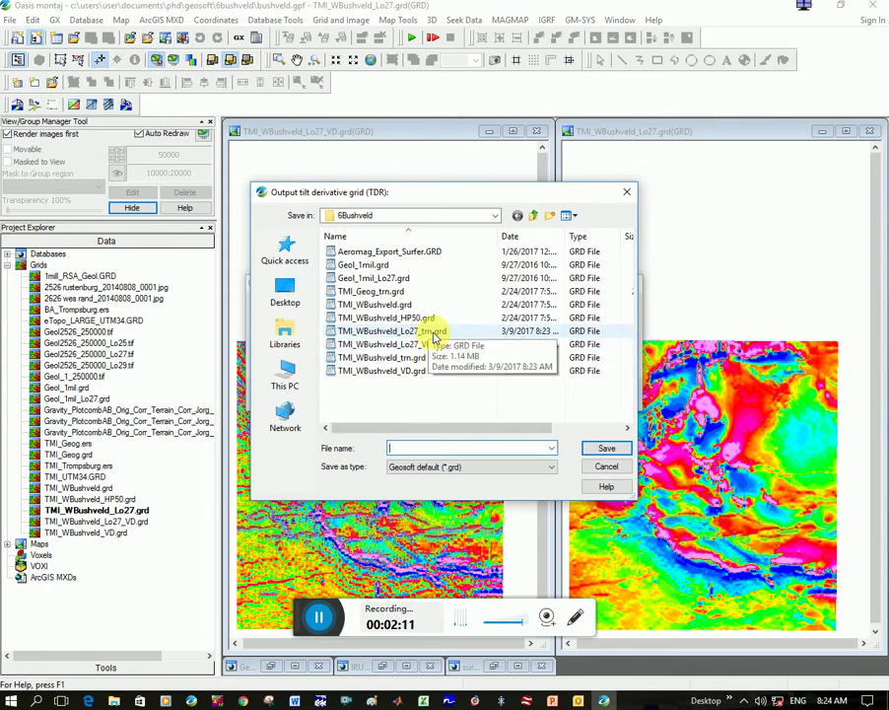
pyautogui.click(433, 333)
pyautogui.click(606, 448)
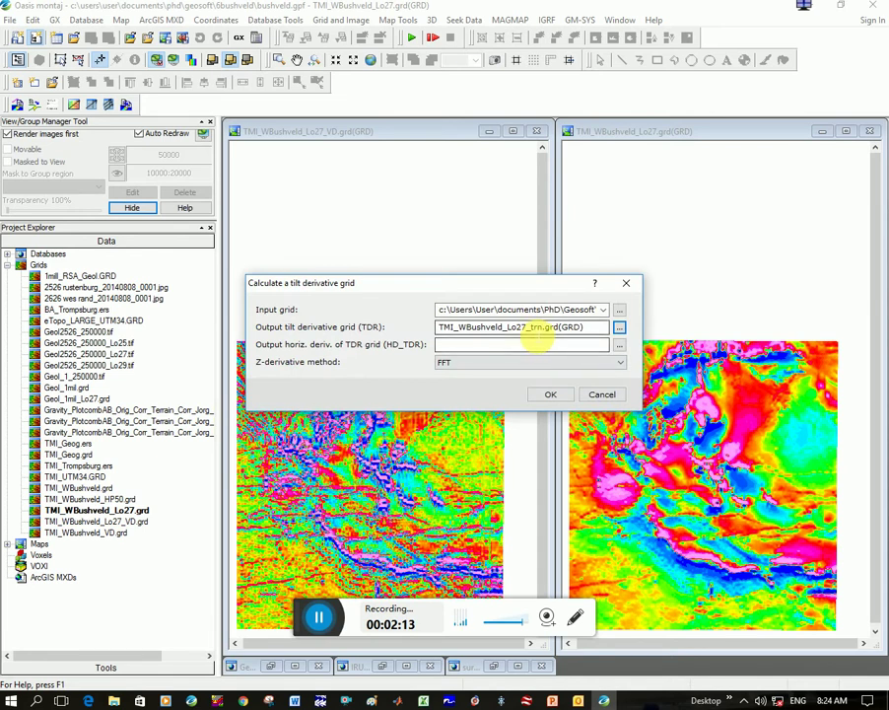
pyautogui.doubleClick(537, 331)
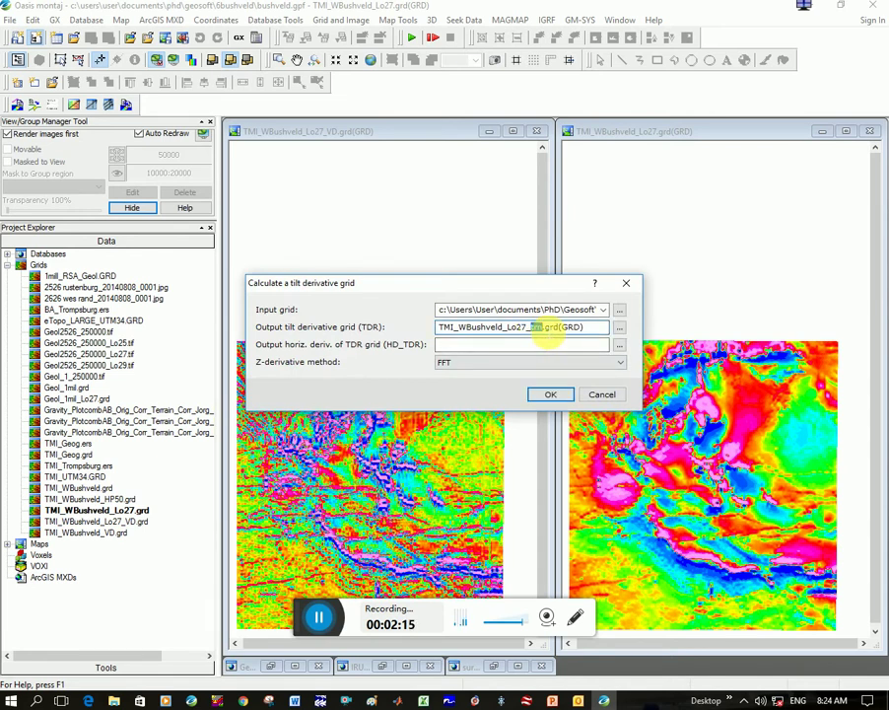
pyautogui.write('_TDR')
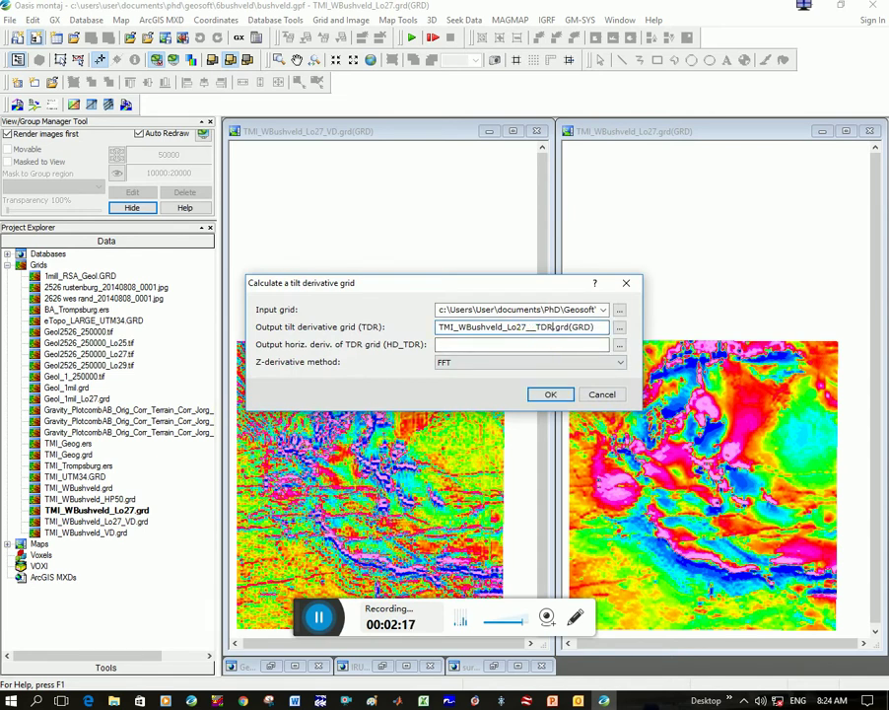
pyautogui.press('Left')
pyautogui.press('Left')
pyautogui.press('Left')
pyautogui.press('Left')
pyautogui.press('BackSpace')
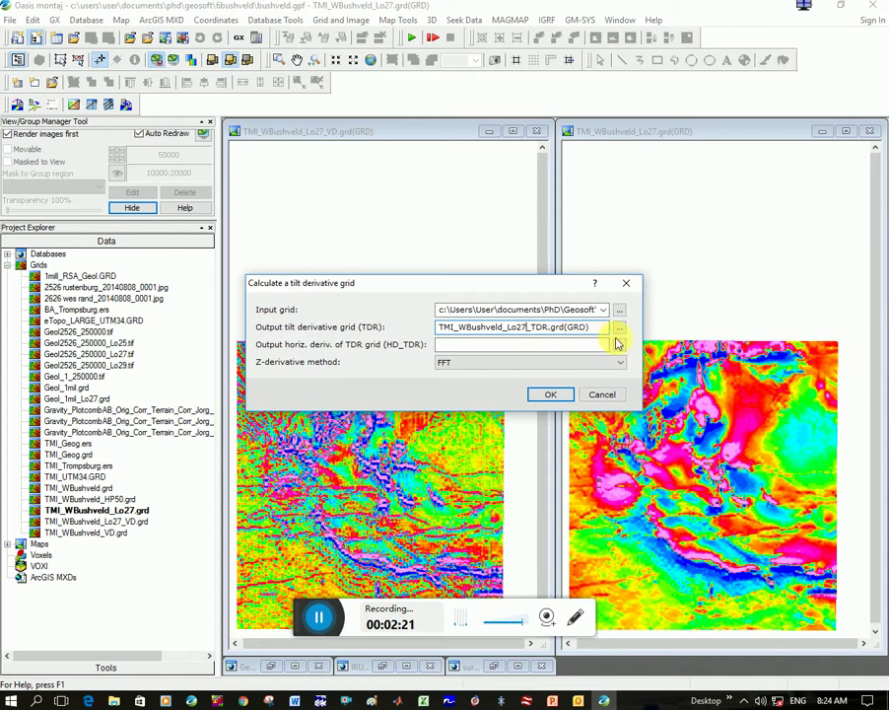
# Step: Name the horizontal-derivative output TMI_WBushveld_Lo27_HD_TDR.grd and keep FFT as z-derivative method
pyautogui.click(618, 344)
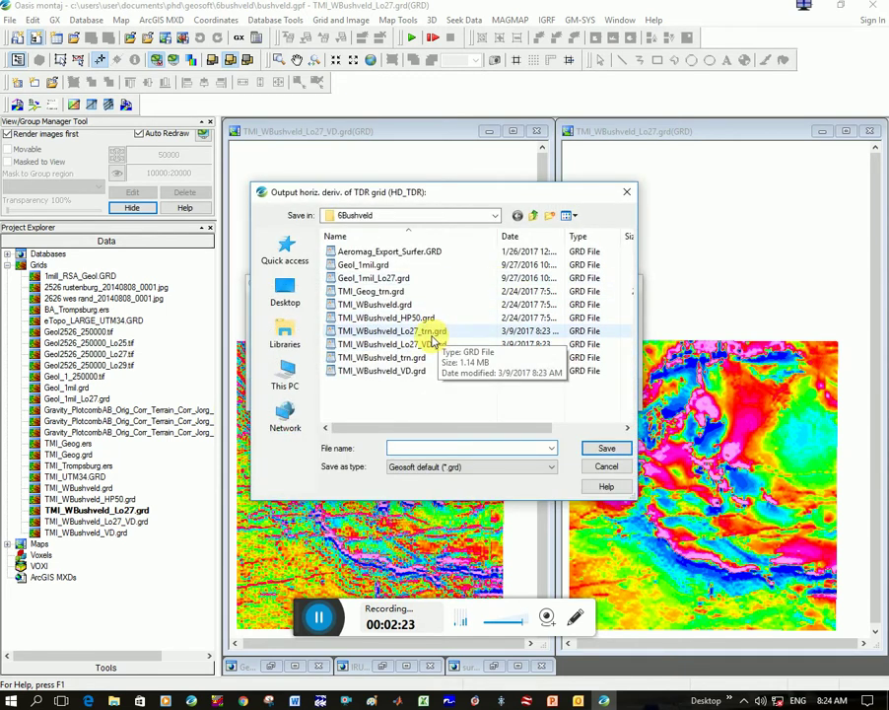
pyautogui.click(437, 334)
pyautogui.click(603, 448)
pyautogui.click(525, 344)
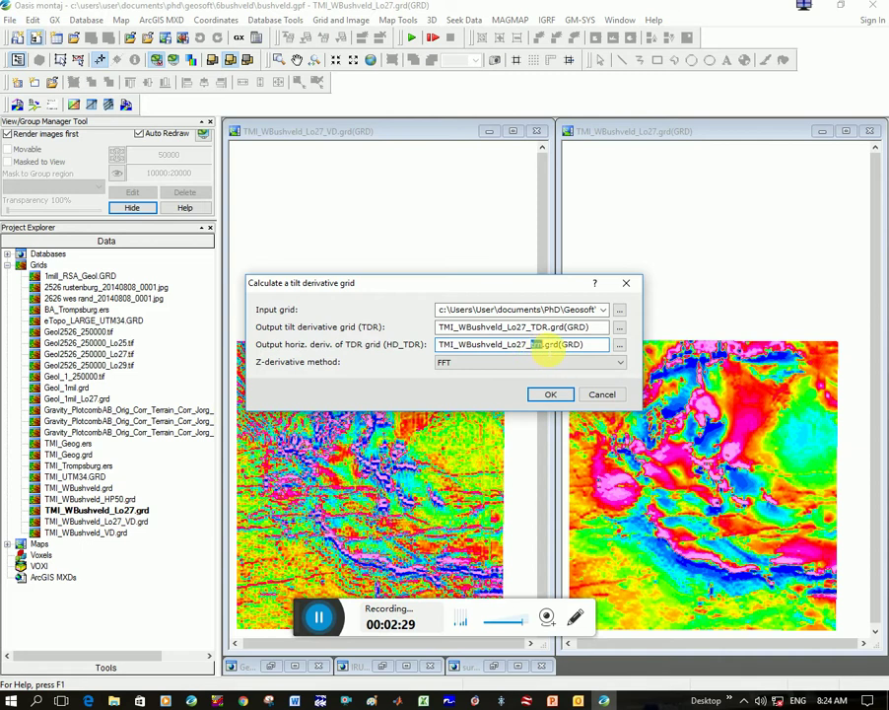
pyautogui.write('HD_TDR')
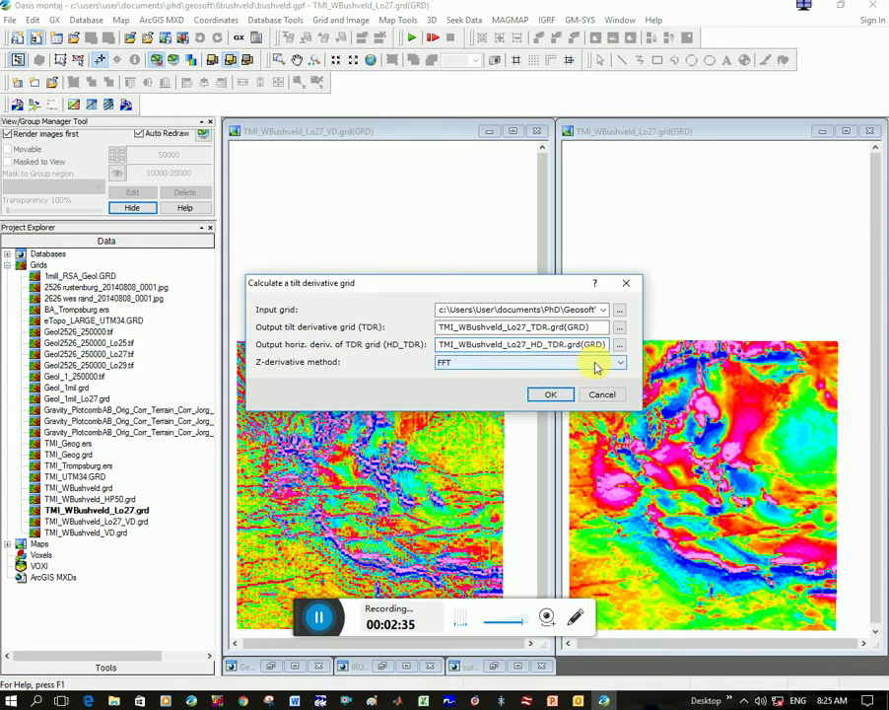
pyautogui.click(593, 363)
pyautogui.click(589, 366)
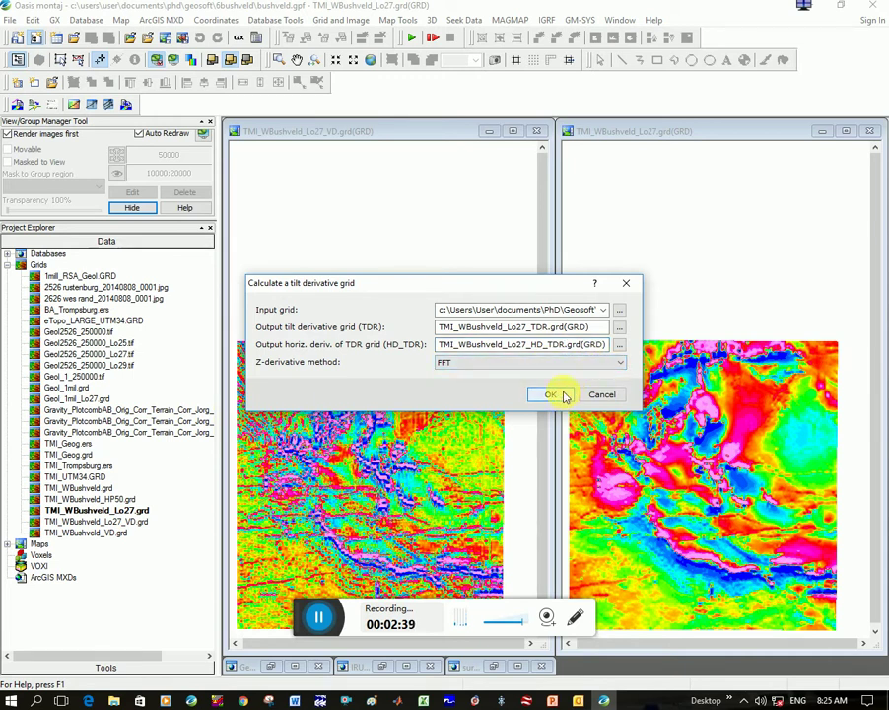
# Step: Run the tilt derivative, close the HD_TDR map, and fit the TDR map into the left pane
pyautogui.click(551, 395)
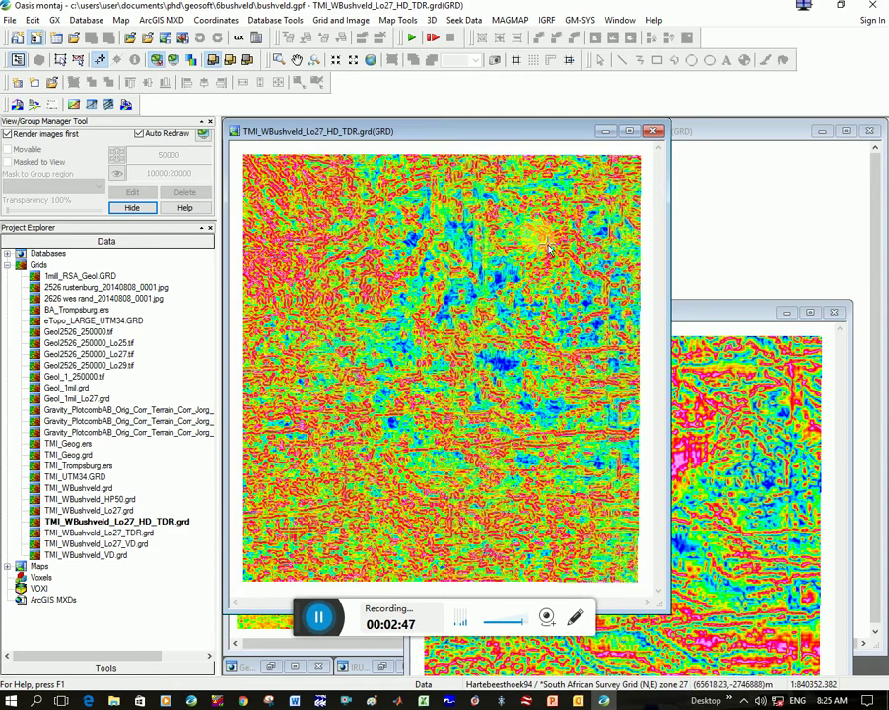
pyautogui.click(654, 139)
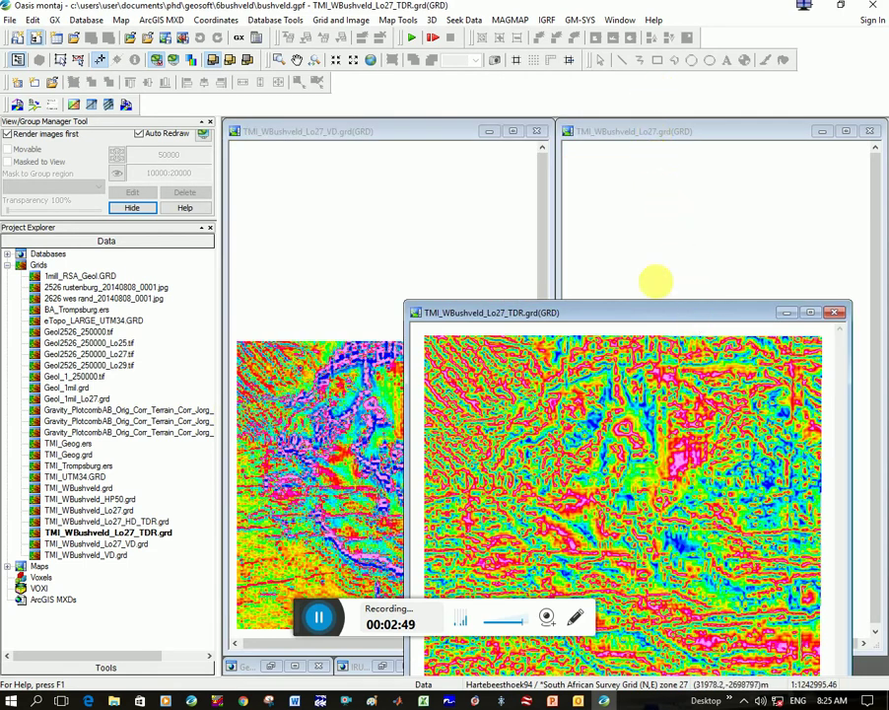
pyautogui.moveTo(615, 306); pyautogui.dragTo(448, 129)
pyautogui.moveTo(670, 608); pyautogui.dragTo(555, 652)
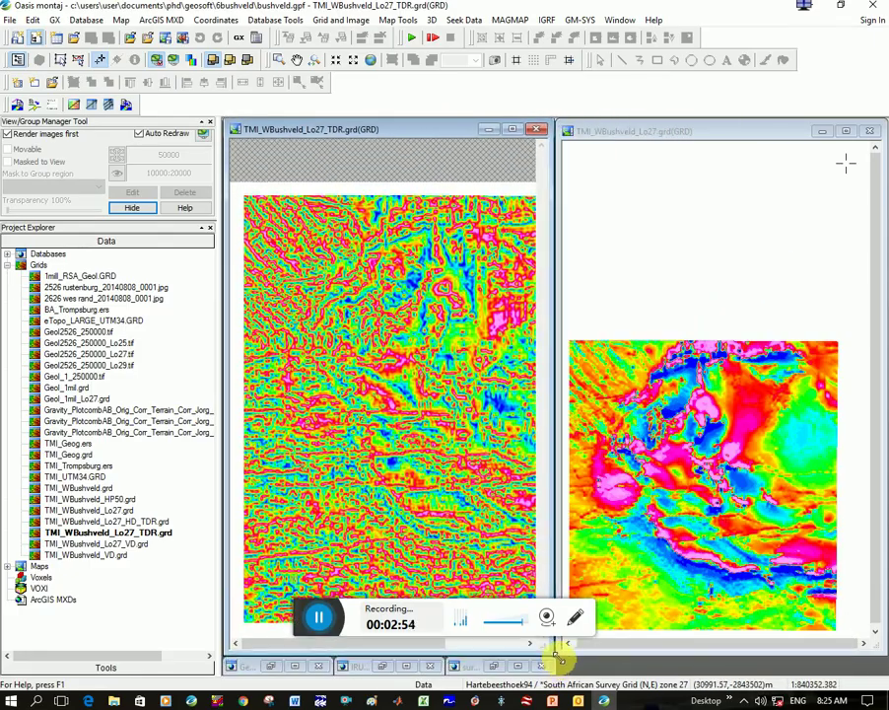
pyautogui.click(370, 60)
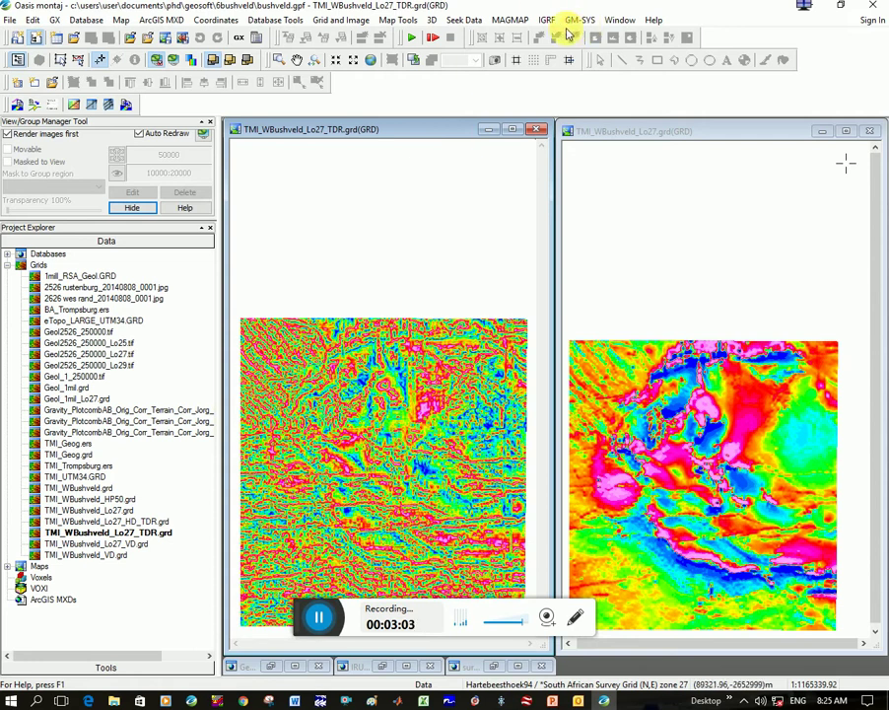
pyautogui.click(509, 21)
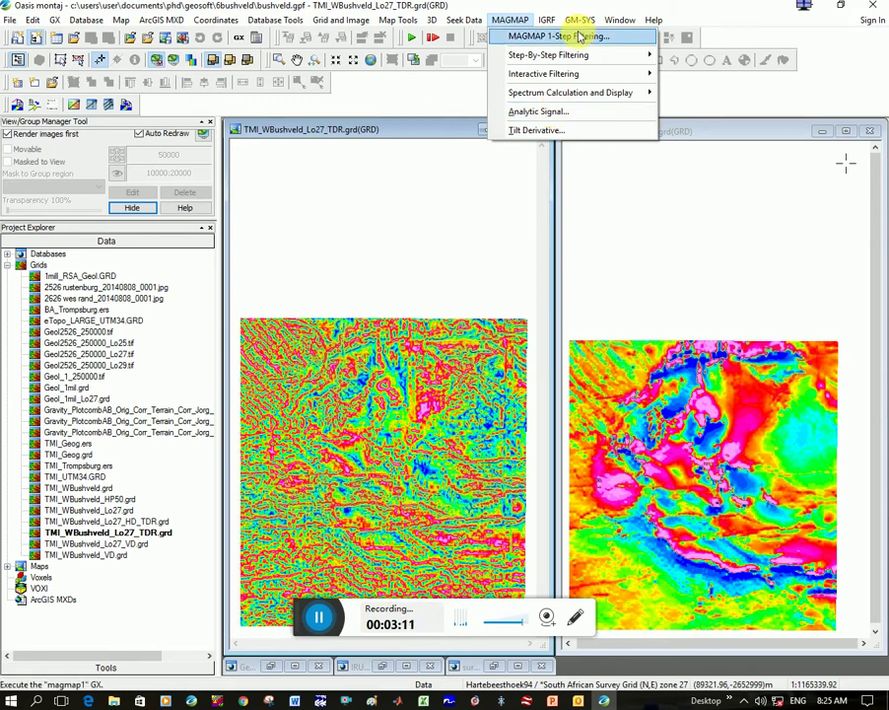
pyautogui.click(580, 37)
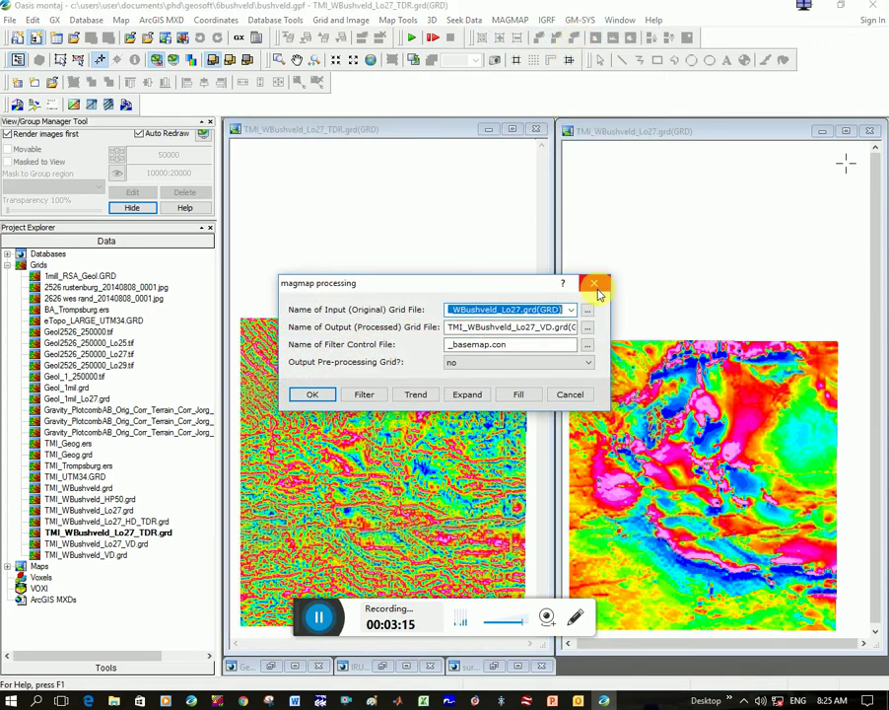
pyautogui.click(594, 284)
# Step: Bring survey_IGRF.gdb to the front and shrink its window above the grids
pyautogui.click(624, 22)
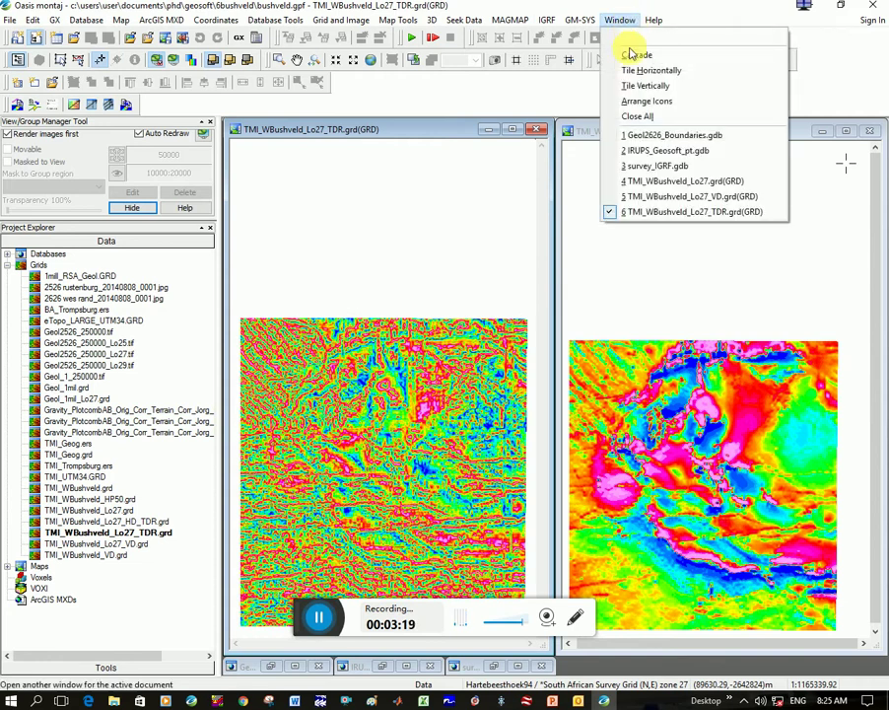
pyautogui.click(618, 166)
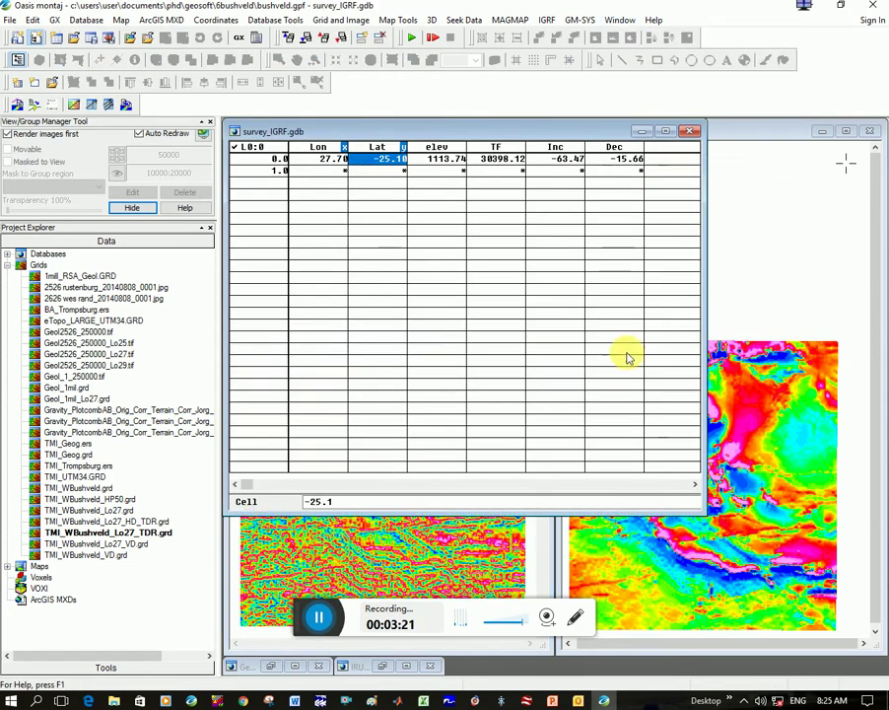
pyautogui.moveTo(707, 515); pyautogui.dragTo(706, 236)
pyautogui.click(312, 612)
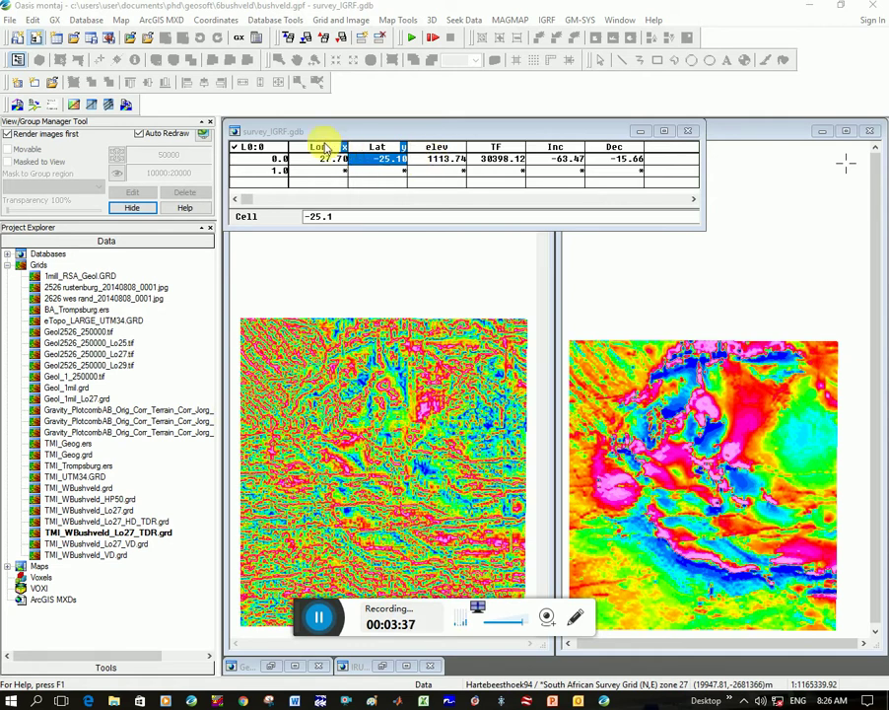
# Step: Inspect the survey point's Lon, Lat and elevation (1113.74) values
pyautogui.click(307, 135)
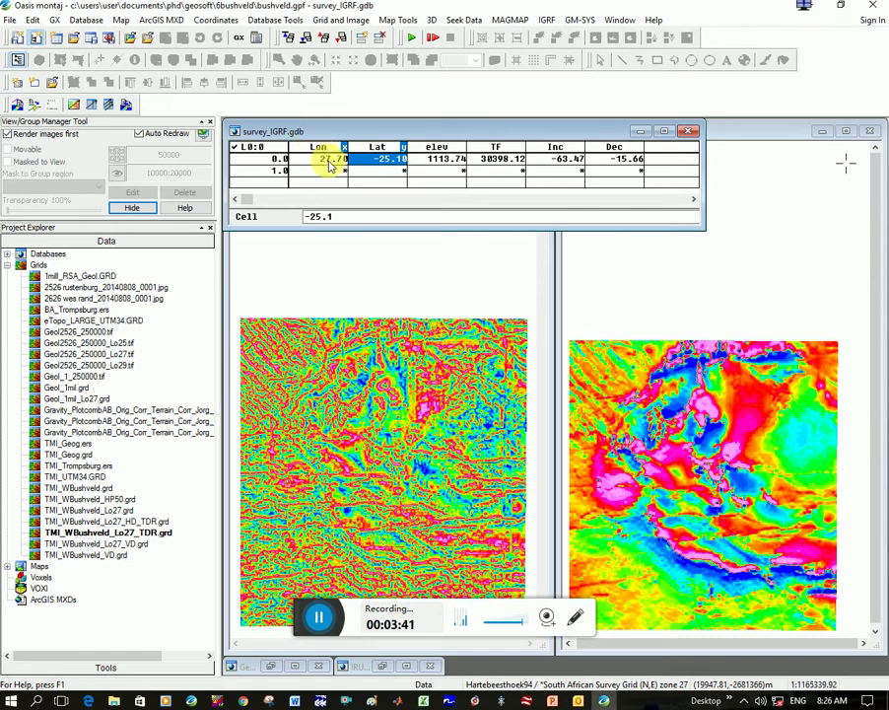
pyautogui.click(331, 161)
pyautogui.click(387, 160)
pyautogui.click(436, 161)
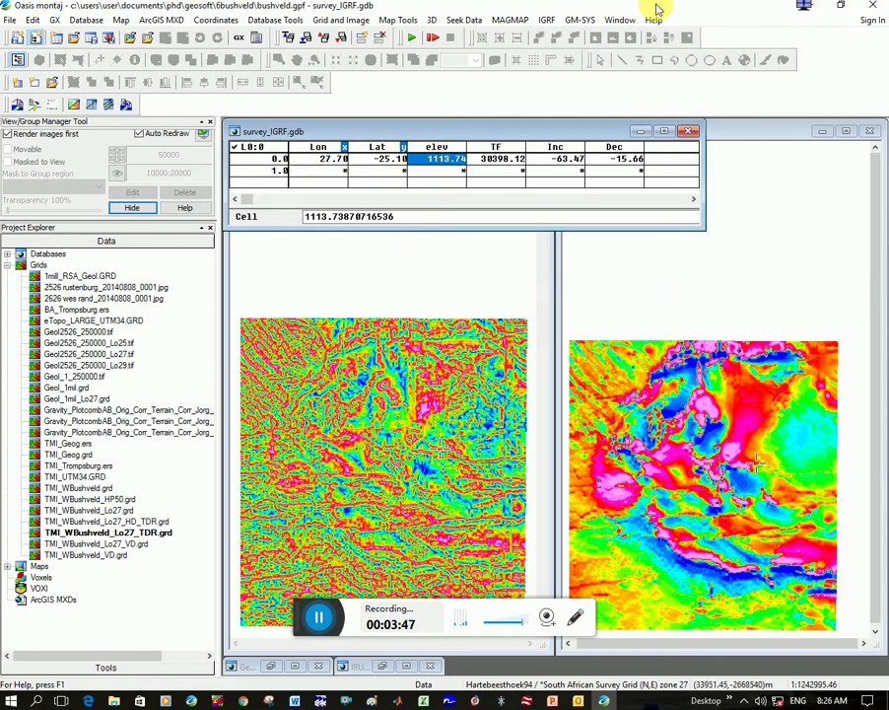
# Step: Open the Load Menu dialog and cancel it without loading a custom menu
pyautogui.click(547, 21)
pyautogui.moveTo(86, 27)
pyautogui.moveTo(55, 19)
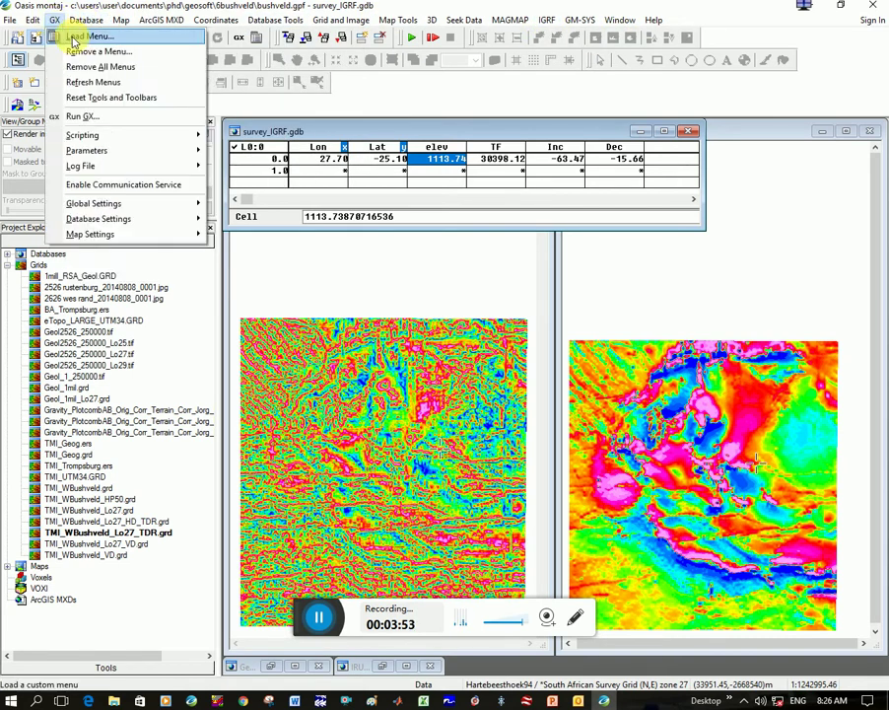
pyautogui.click(74, 34)
pyautogui.moveTo(627, 268); pyautogui.dragTo(627, 325)
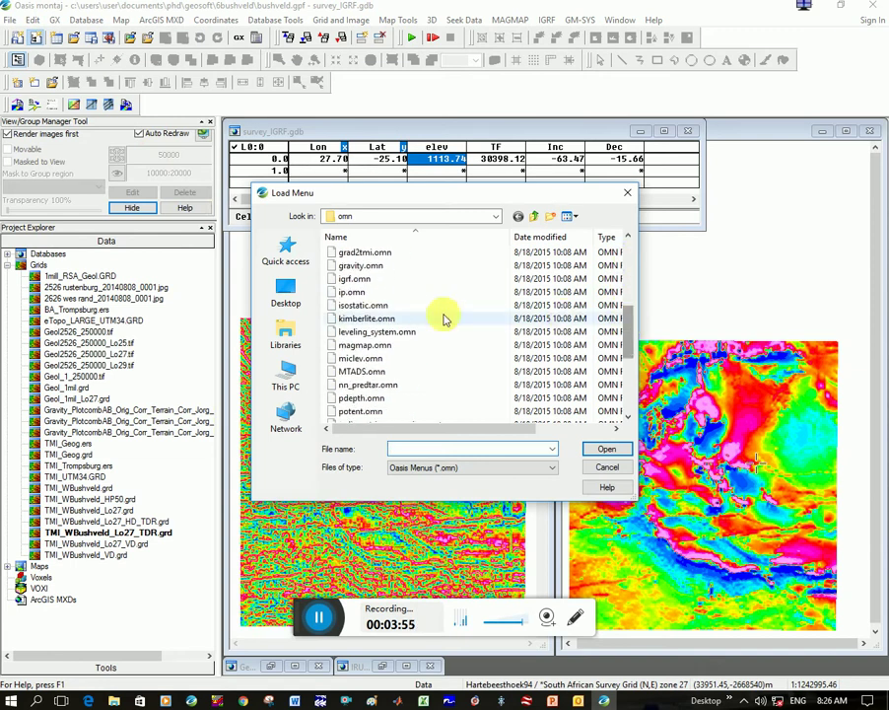
pyautogui.click(621, 470)
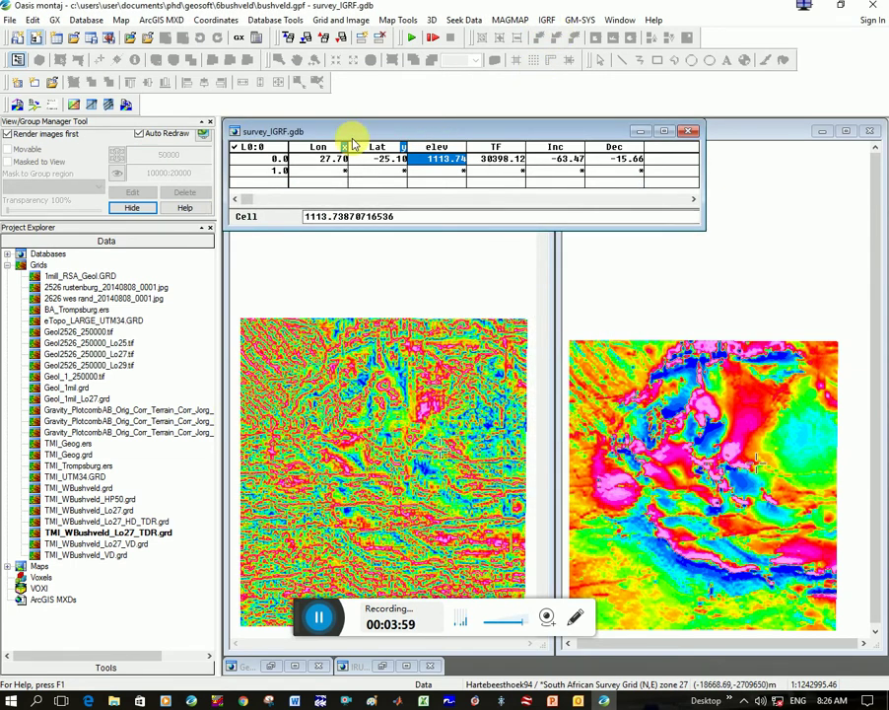
# Step: Review the IGRF Channel settings (IGRF model, date 1980/01/01, Lon channel), then cancel
pyautogui.click(550, 21)
pyautogui.click(568, 40)
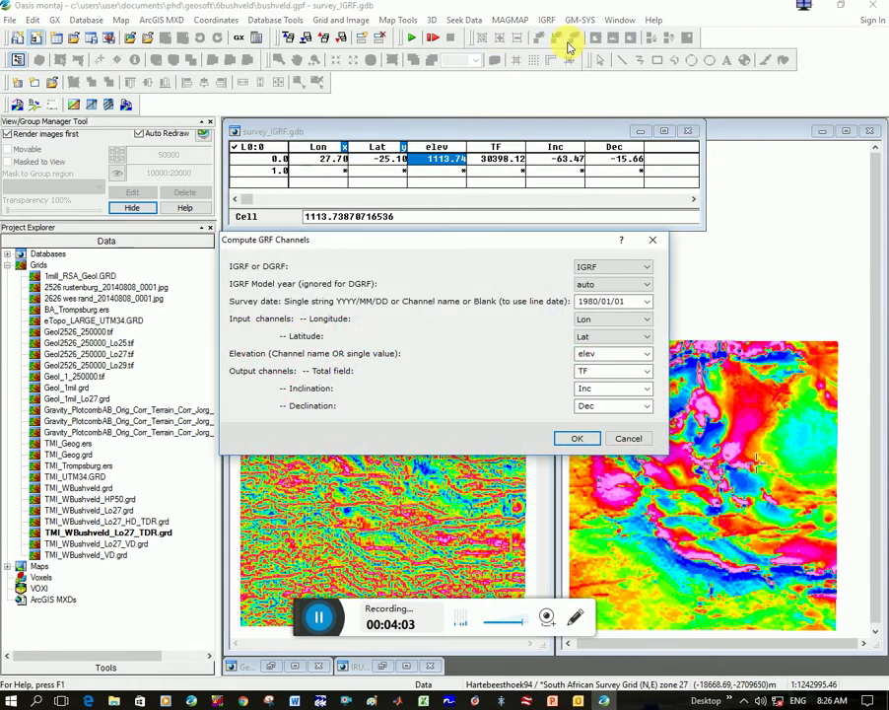
pyautogui.click(628, 273)
pyautogui.click(606, 281)
pyautogui.click(598, 299)
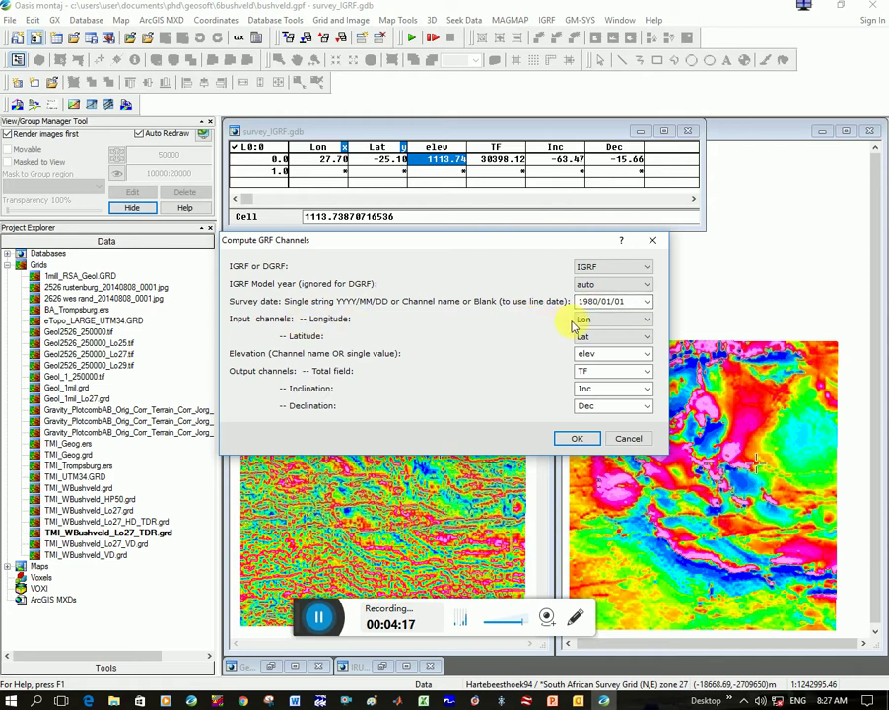
pyautogui.click(584, 323)
pyautogui.click(588, 316)
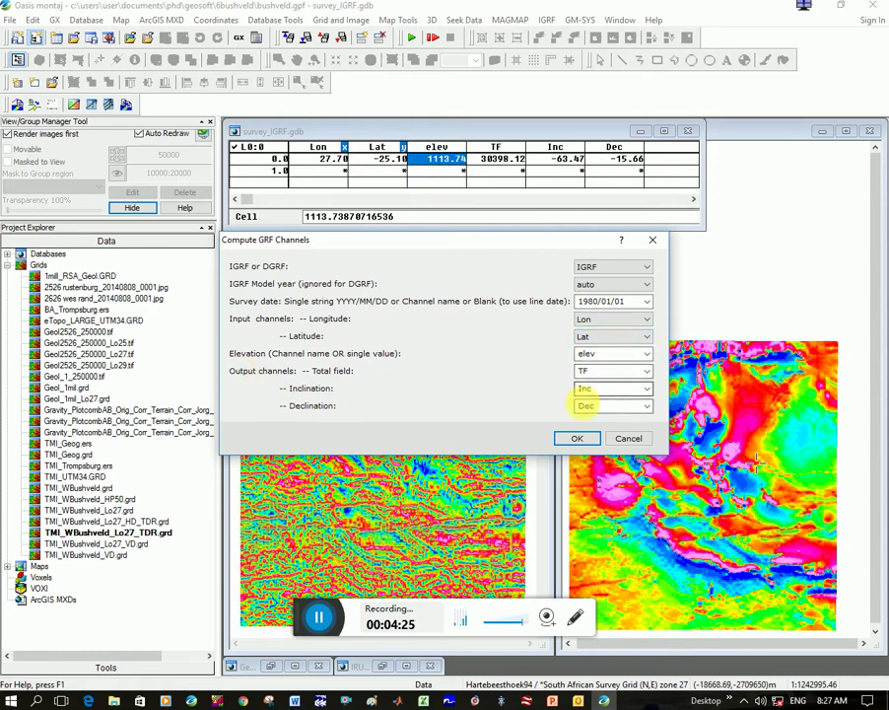
pyautogui.click(621, 437)
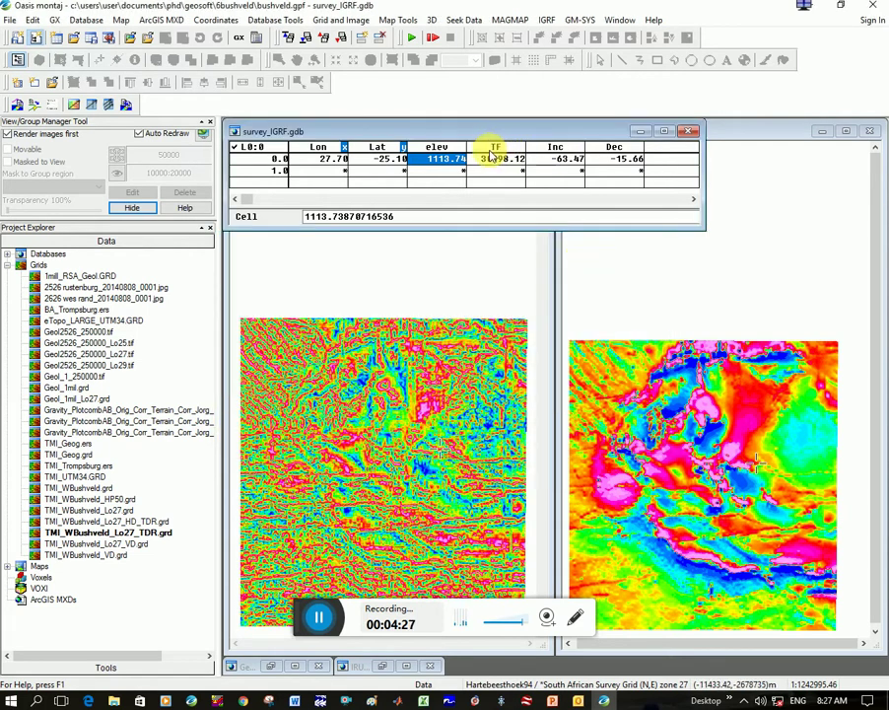
# Step: Select the TF, Inc and Dec columns and compute the IGRF channels
pyautogui.click(497, 146)
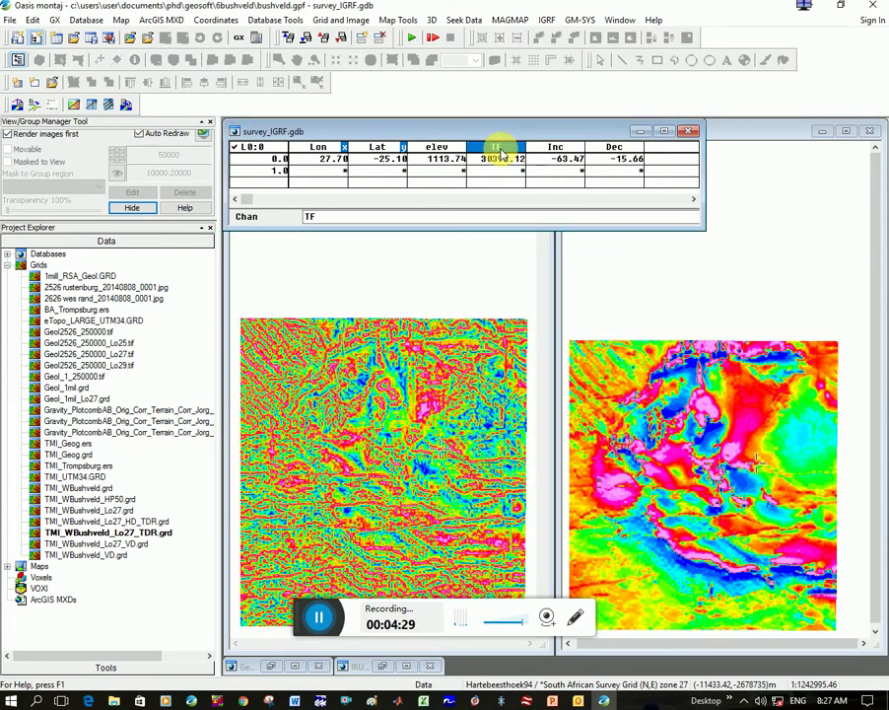
pyautogui.click(561, 148)
pyautogui.click(625, 148)
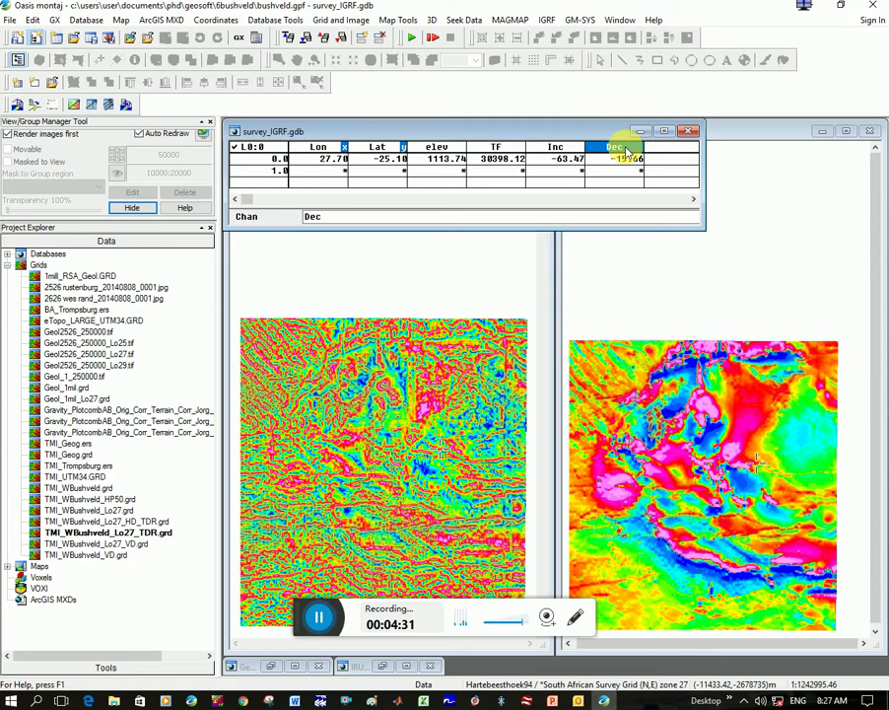
pyautogui.click(546, 20)
pyautogui.click(558, 39)
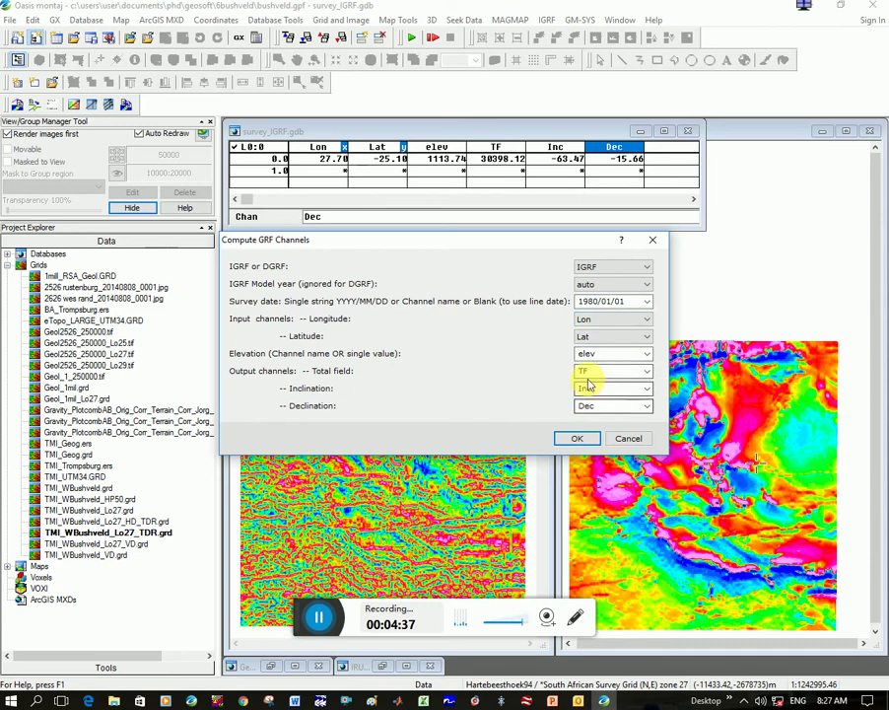
pyautogui.click(576, 439)
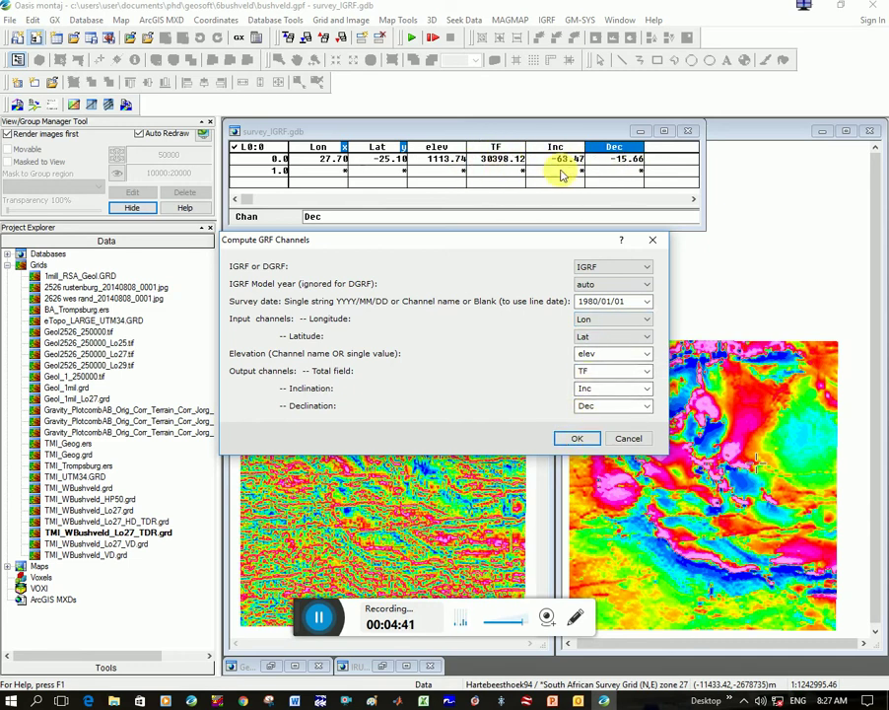
pyautogui.click(592, 440)
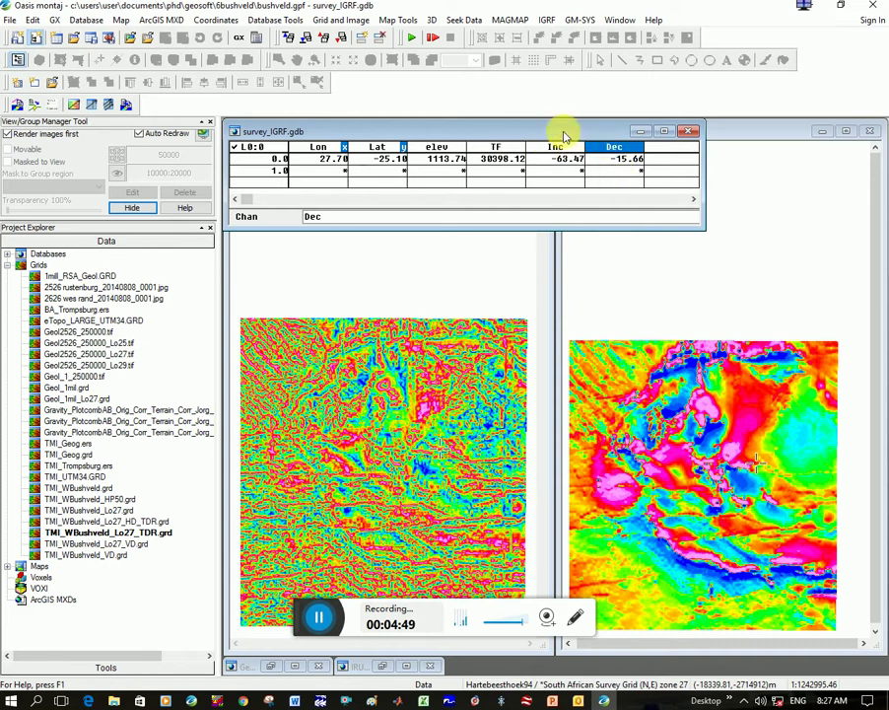
# Step: Start one-step filtering with the output renamed to TMI_WBushveld_Lo27_RTP.grd
pyautogui.click(511, 20)
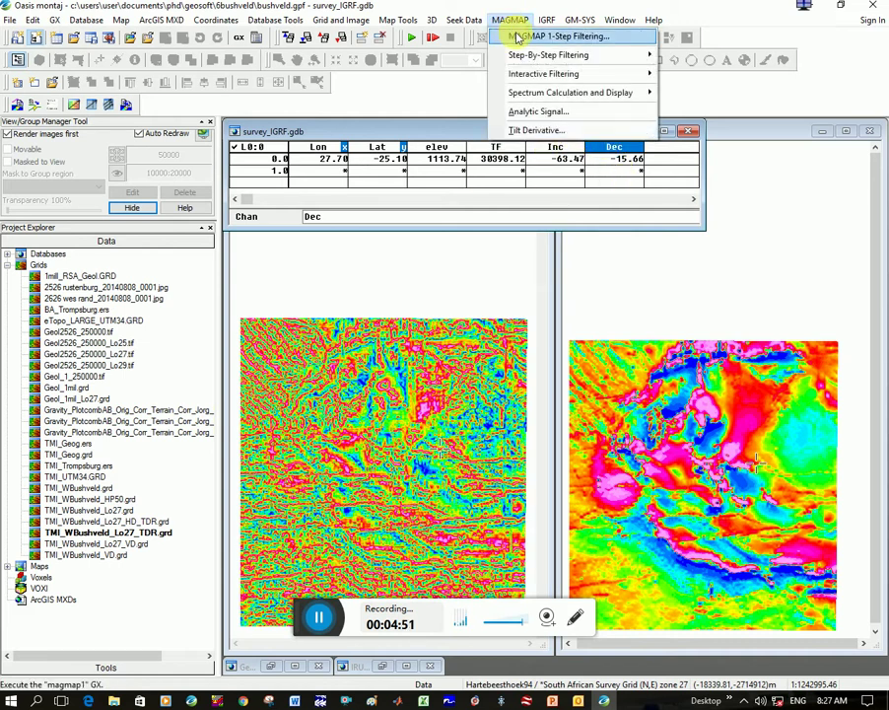
pyautogui.click(519, 38)
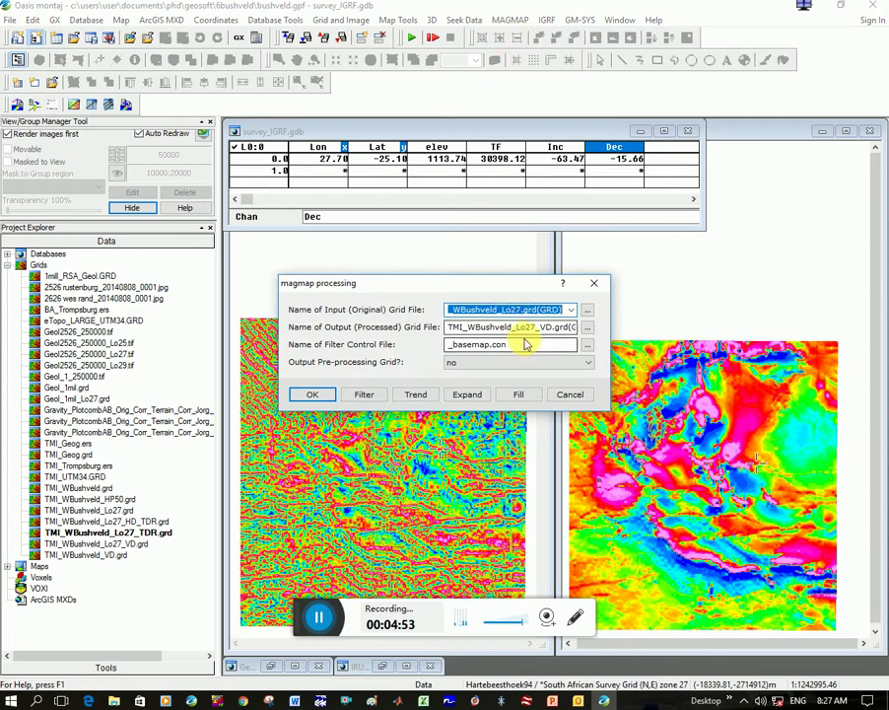
pyautogui.doubleClick(547, 327)
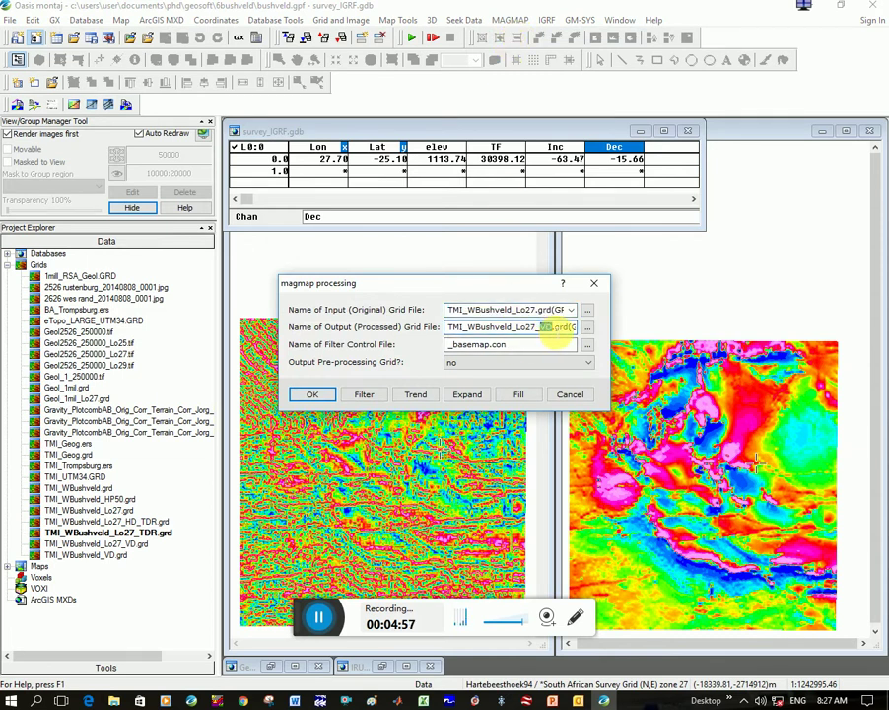
pyautogui.write('RTP')
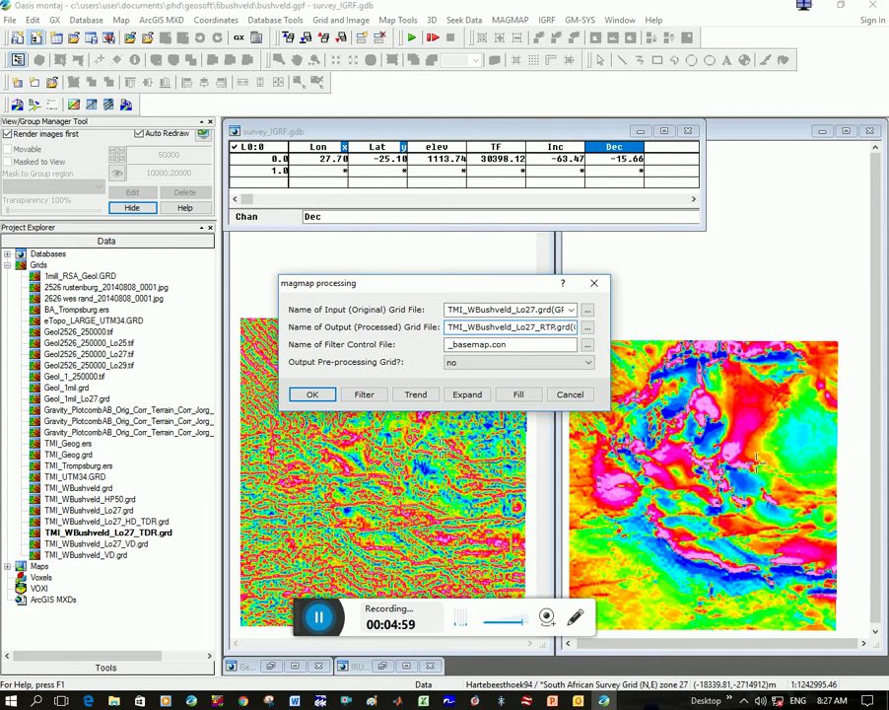
# Step: Choose a Reduce to magnetic pole filter with inclination -63.5 and declination -15.7
pyautogui.click(377, 396)
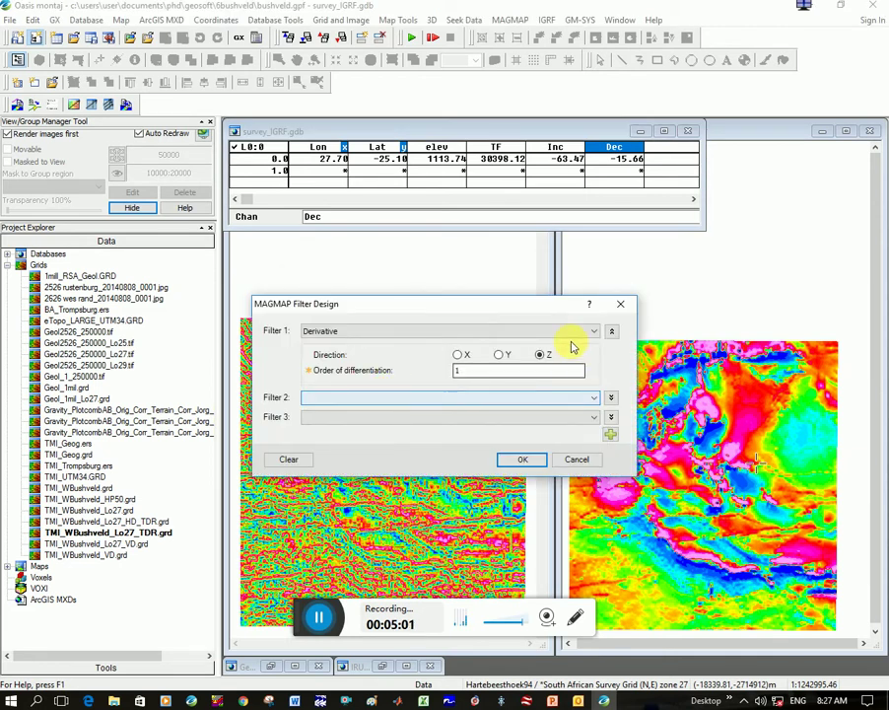
pyautogui.click(584, 333)
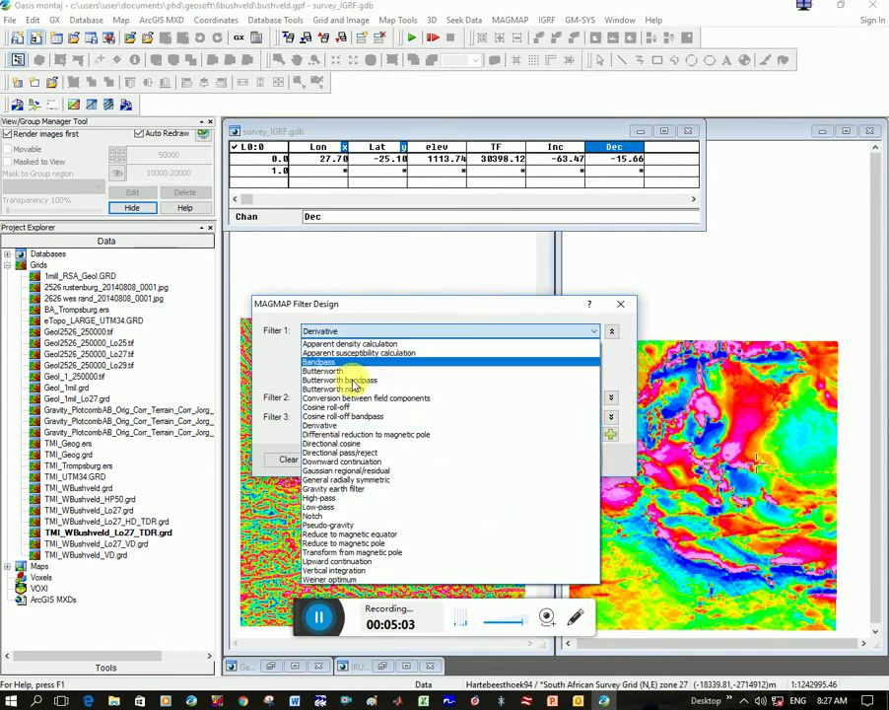
pyautogui.click(371, 543)
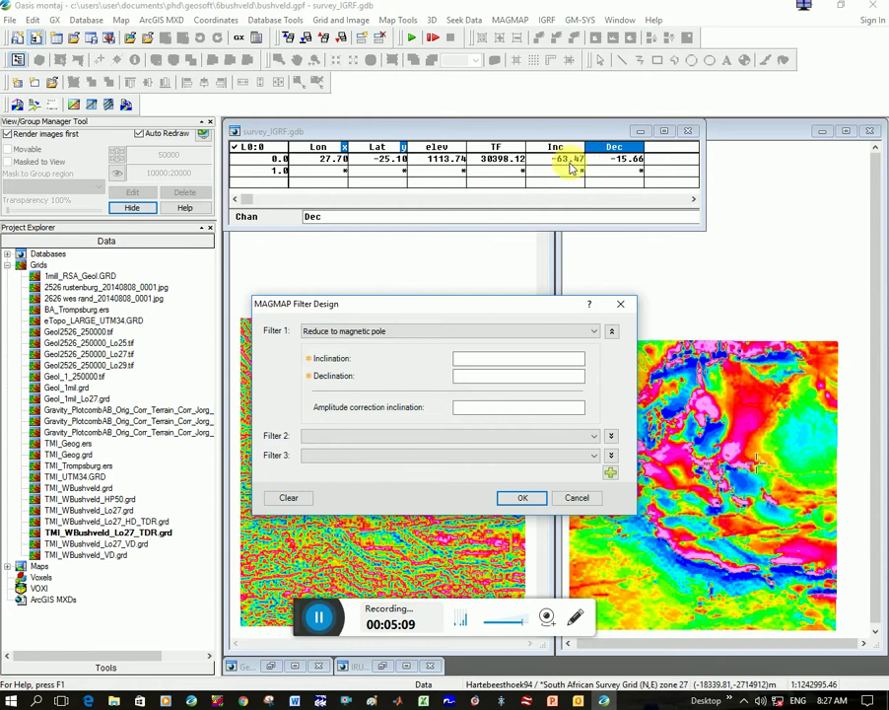
pyautogui.click(496, 360)
pyautogui.write('-63.5')
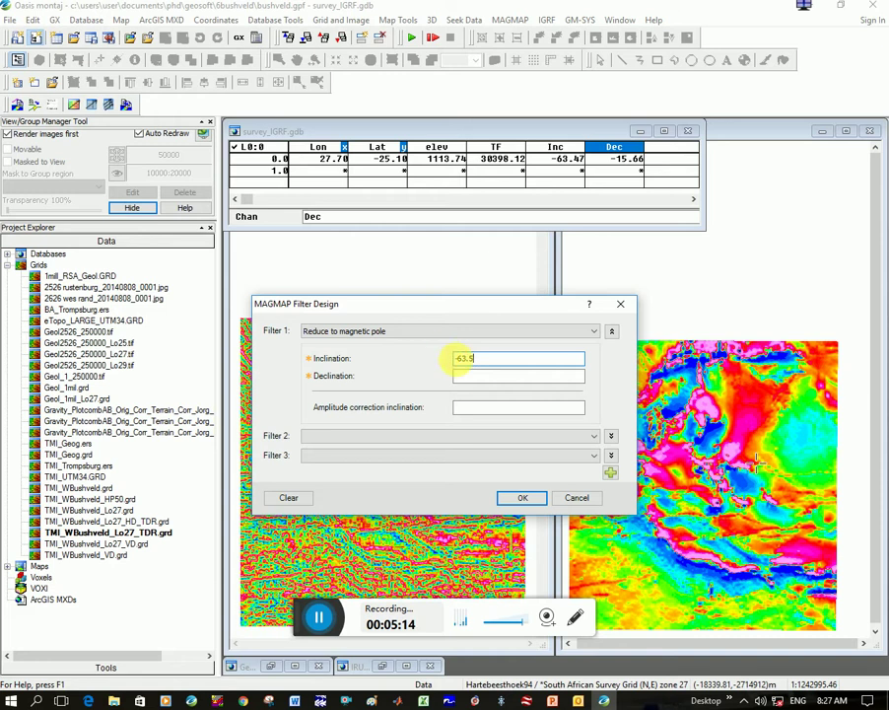
pyautogui.click(476, 377)
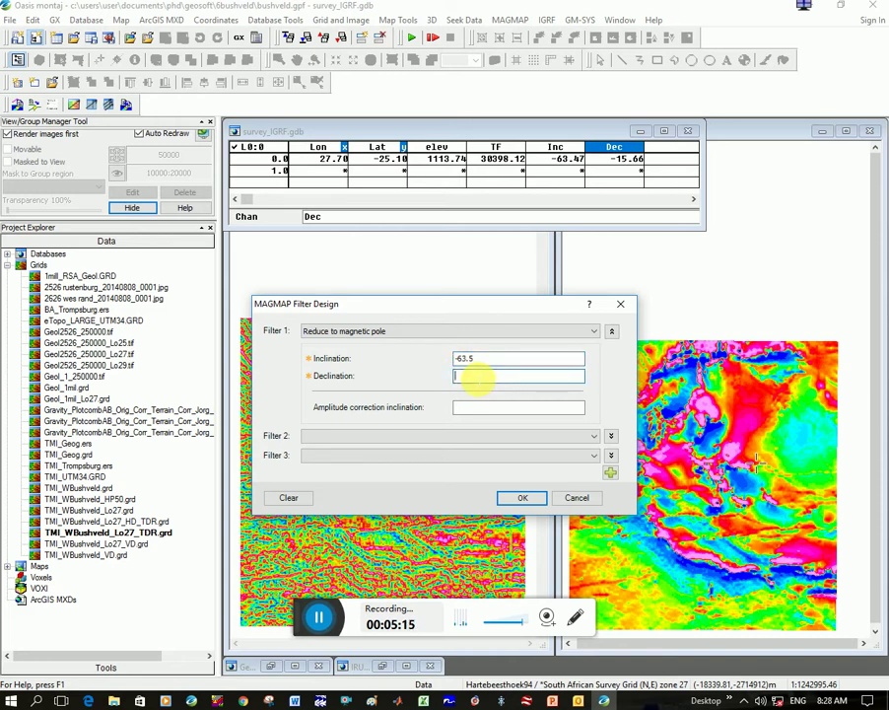
pyautogui.write('-15.7')
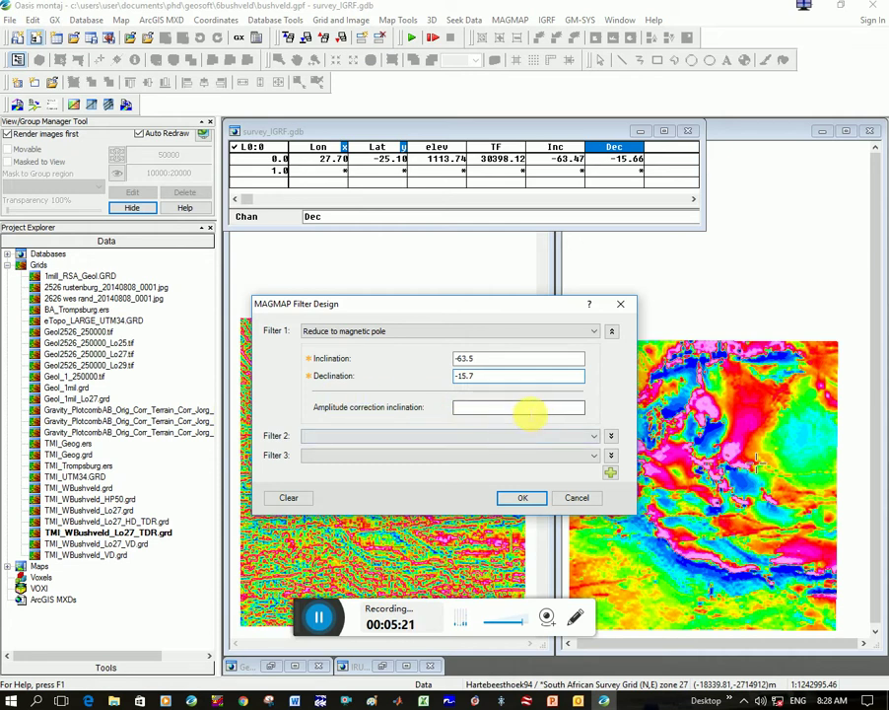
# Step: Set amplitude correction inclination -20 and run the filter to produce the RTP grid
pyautogui.click(588, 304)
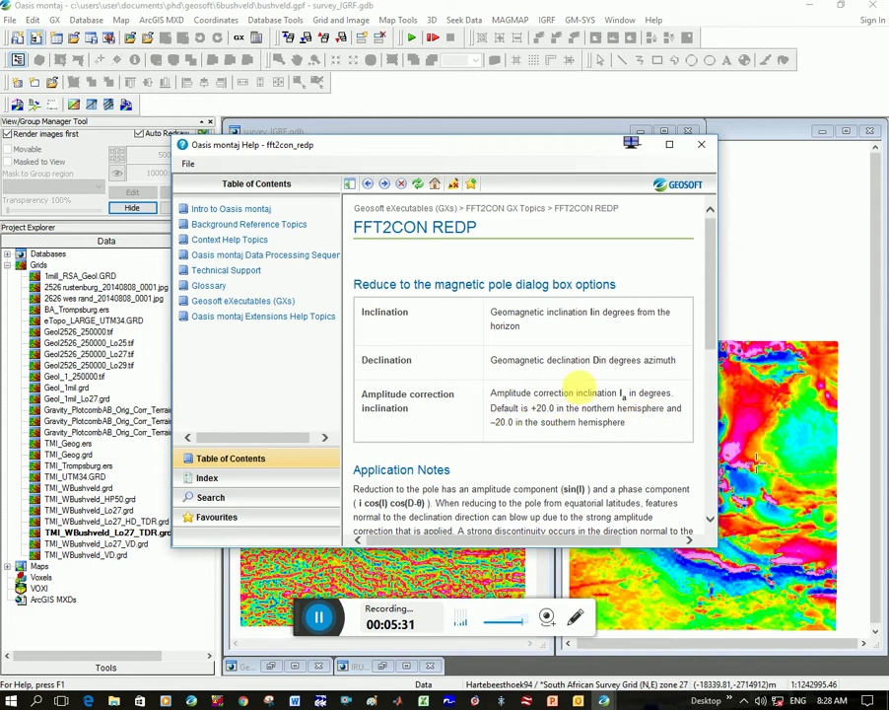
pyautogui.click(701, 144)
pyautogui.click(490, 406)
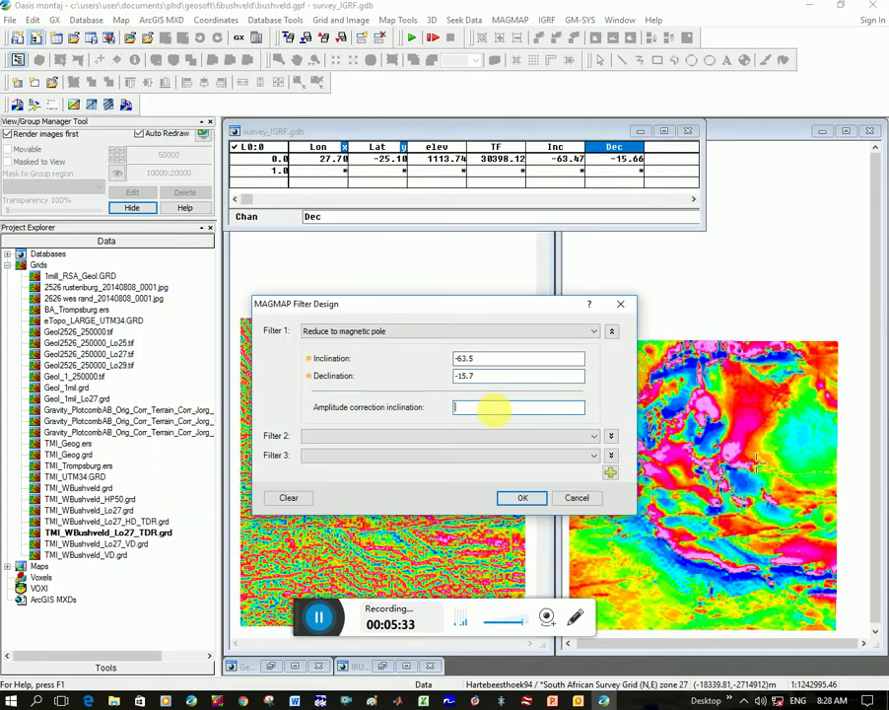
pyautogui.write('-20')
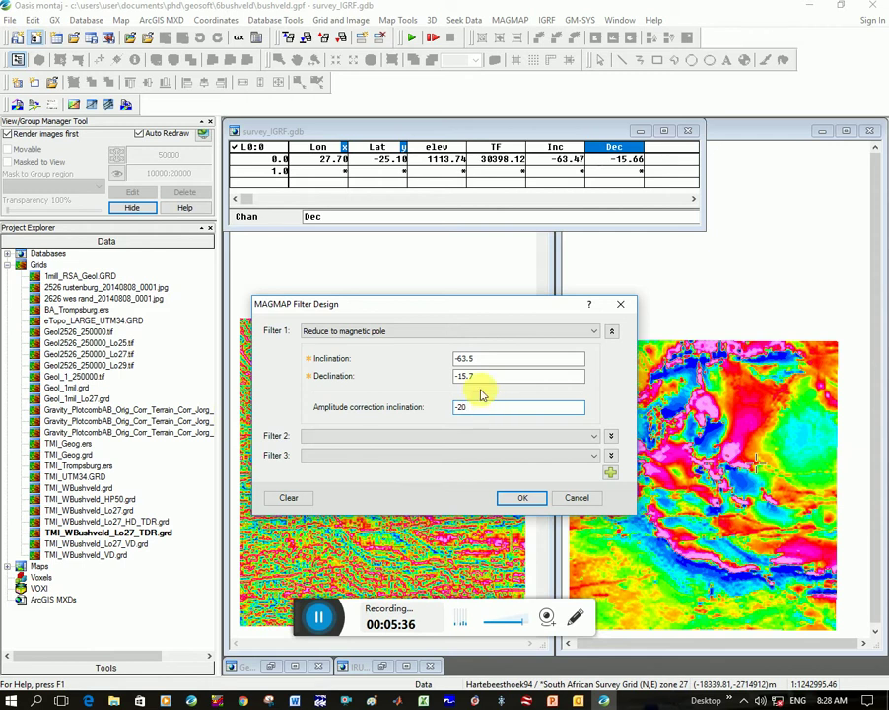
pyautogui.click(520, 500)
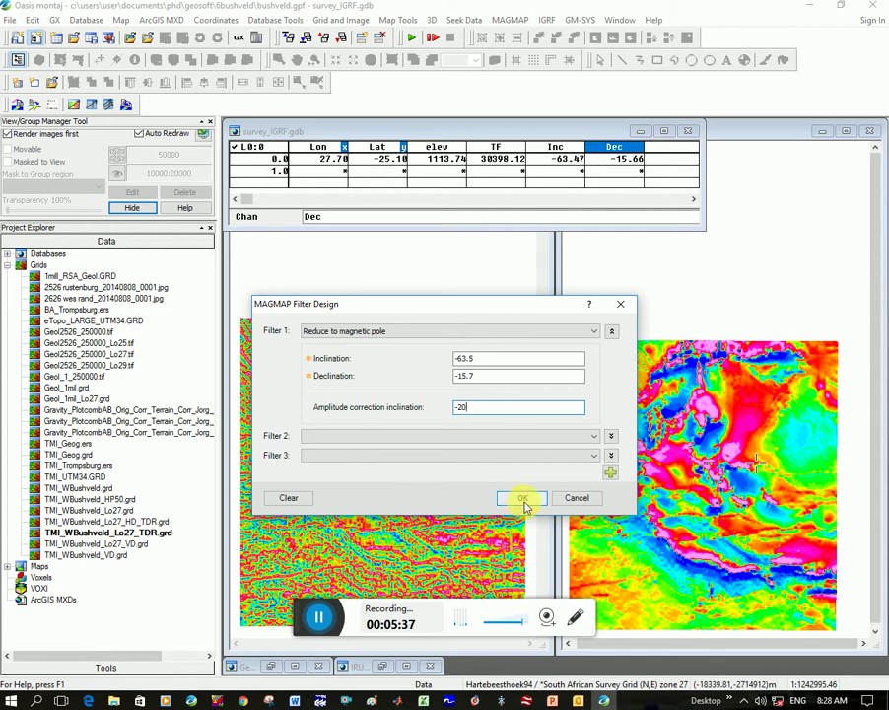
pyautogui.click(326, 397)
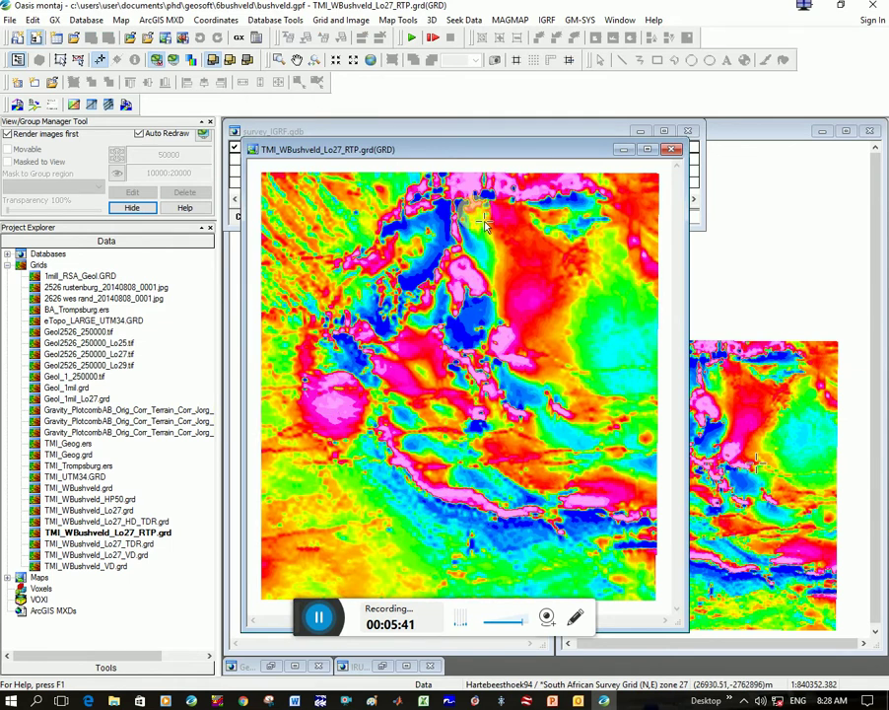
# Step: Minimize the database, fit the RTP map beside the Lo27 map, and match their extents
pyautogui.click(637, 131)
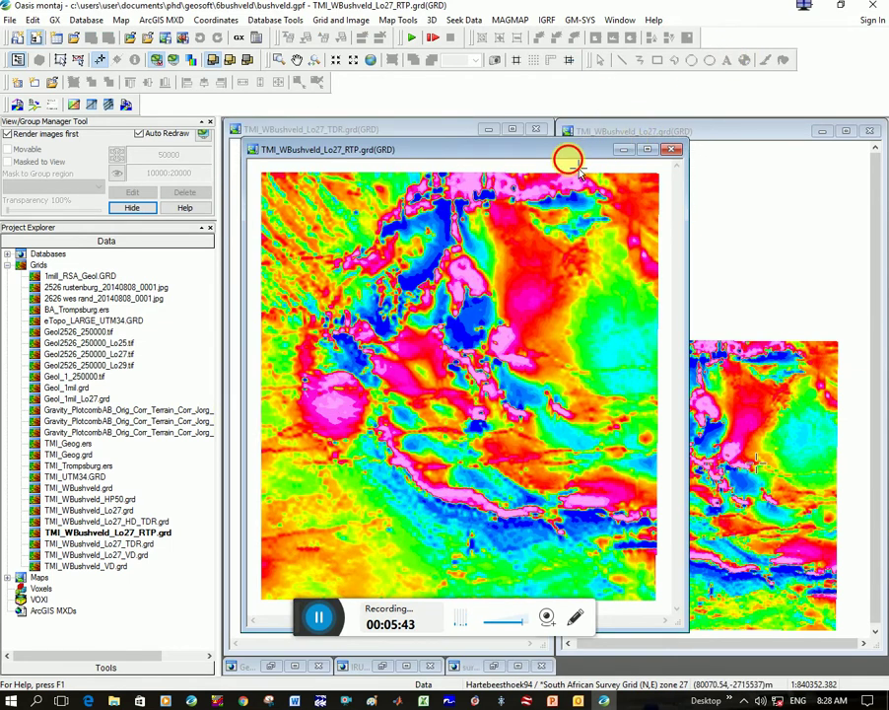
pyautogui.moveTo(562, 151); pyautogui.dragTo(541, 135)
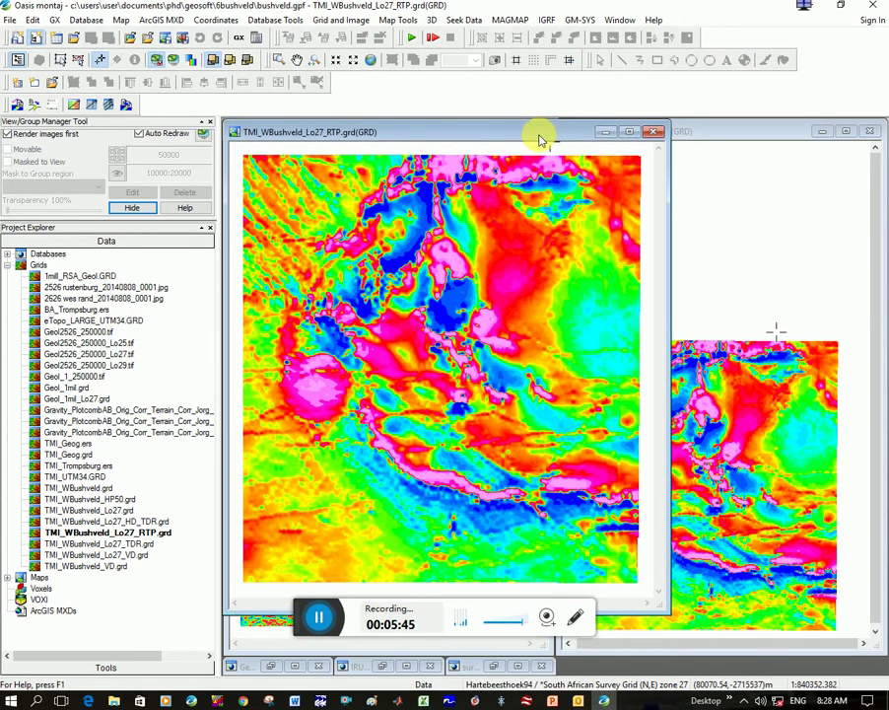
pyautogui.moveTo(669, 612); pyautogui.dragTo(555, 659)
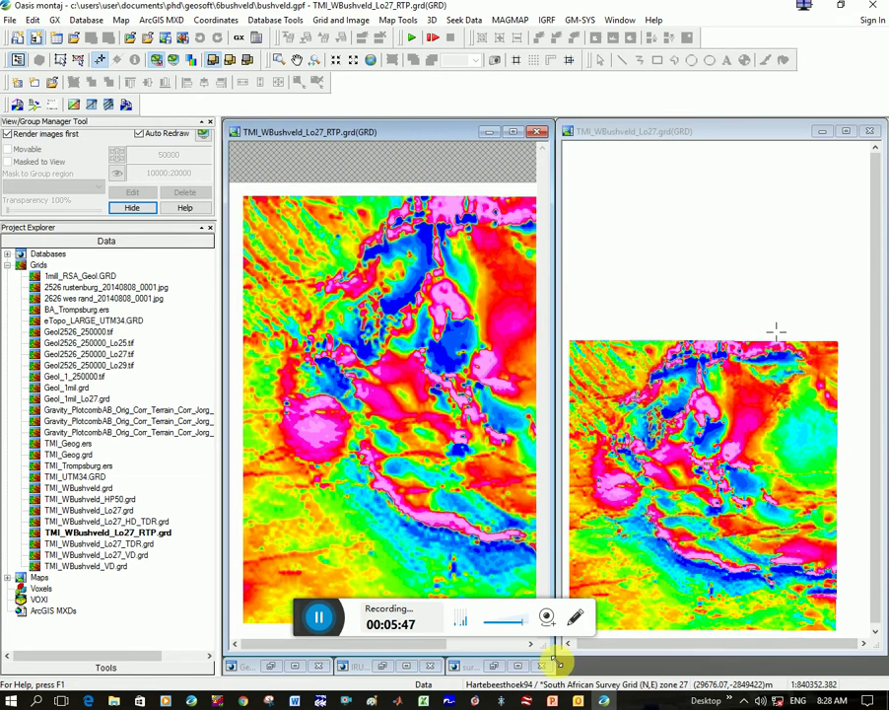
pyautogui.click(665, 129)
pyautogui.click(372, 60)
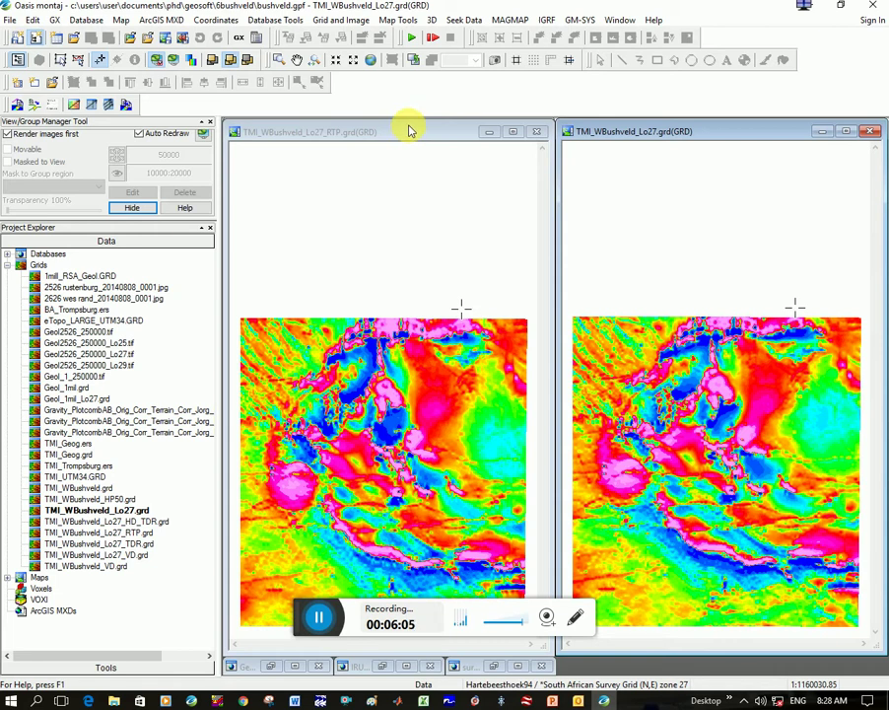
pyautogui.click(410, 130)
pyautogui.click(728, 131)
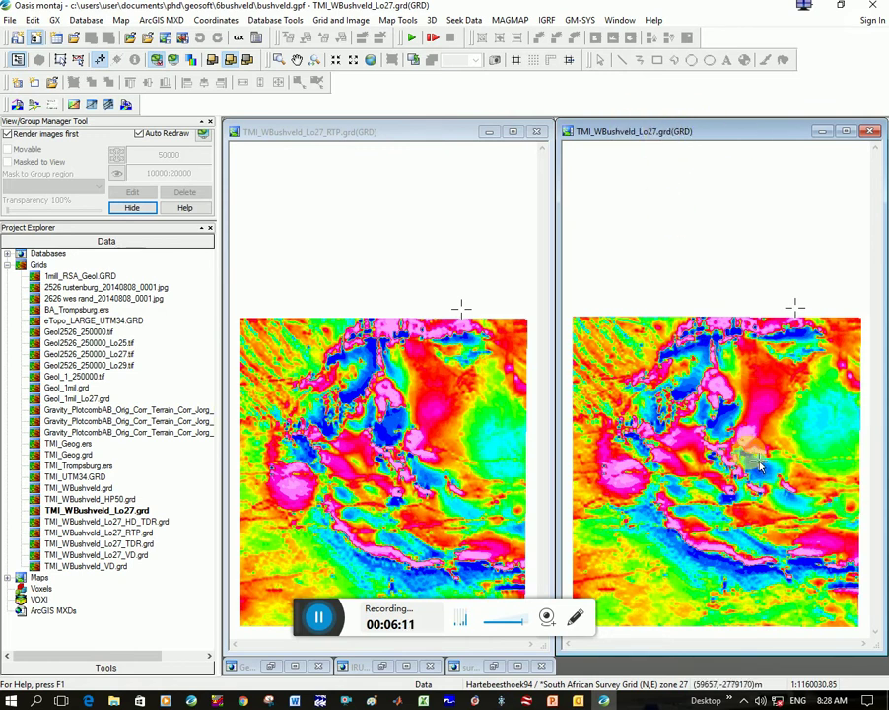
pyautogui.click(757, 462)
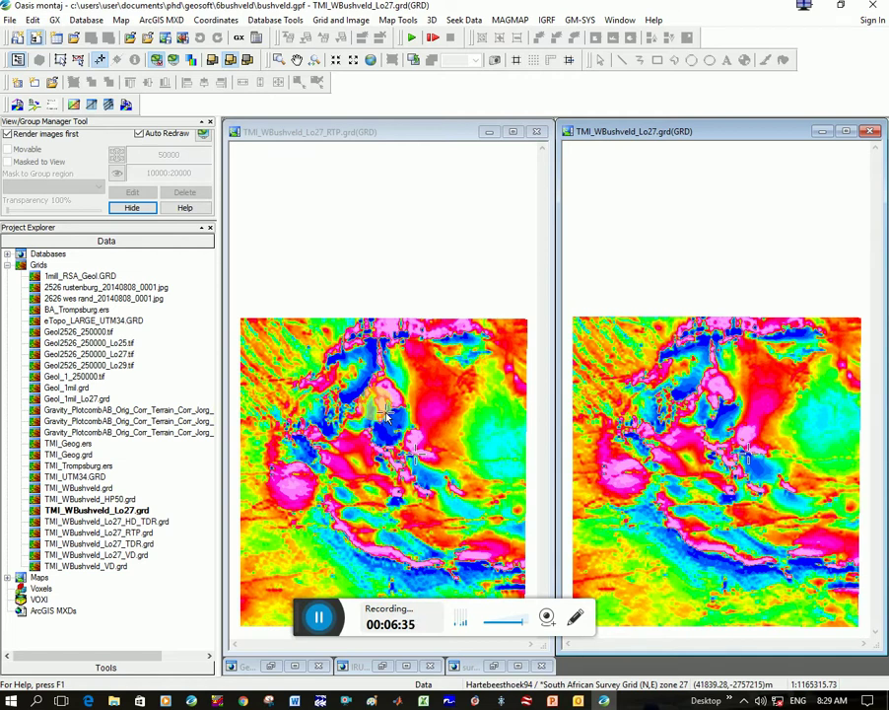
pyautogui.click(310, 447)
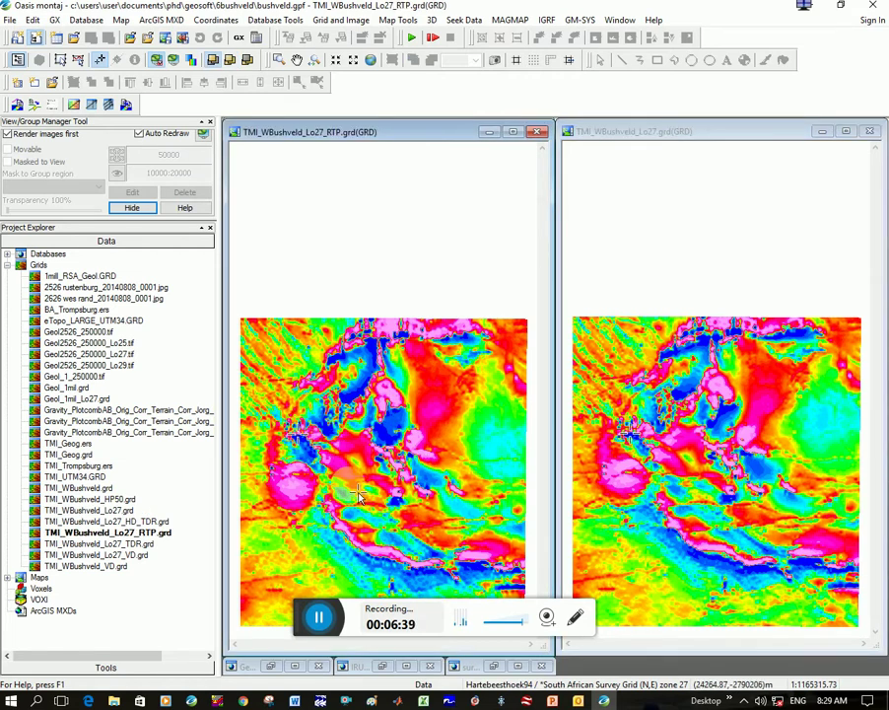
pyautogui.click(635, 510)
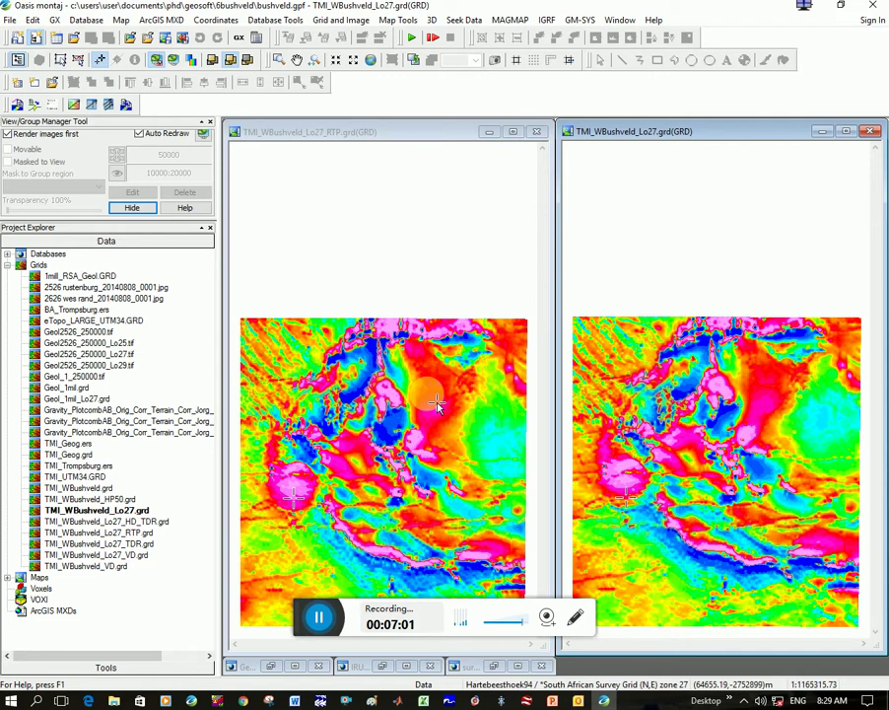
# Step: Start the Analytic Signal calculation with TMI_WBushveld_Lo27_RTP.grd as input
pyautogui.click(510, 21)
pyautogui.click(522, 111)
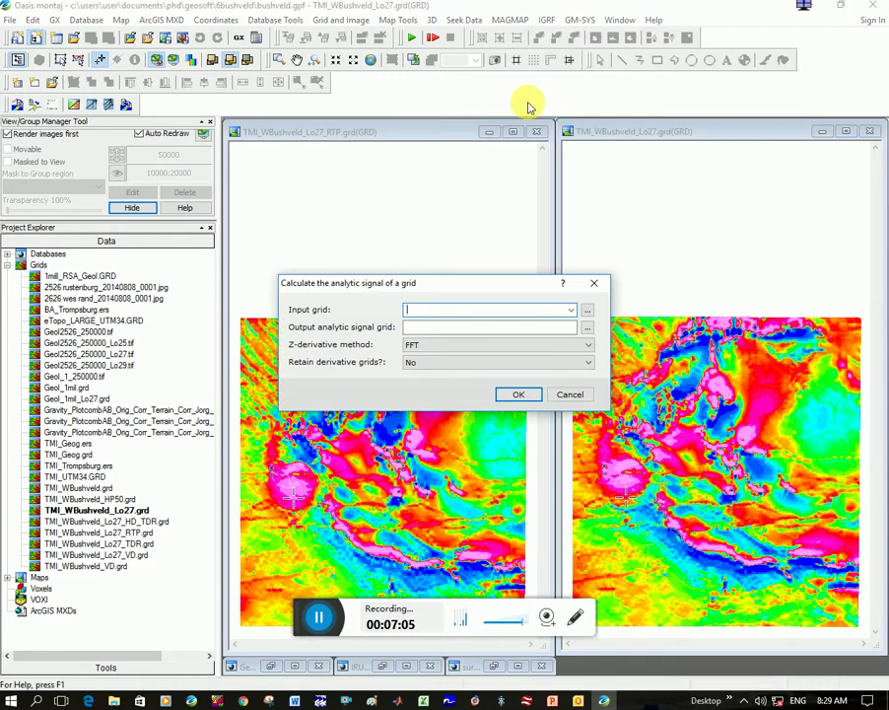
pyautogui.click(574, 312)
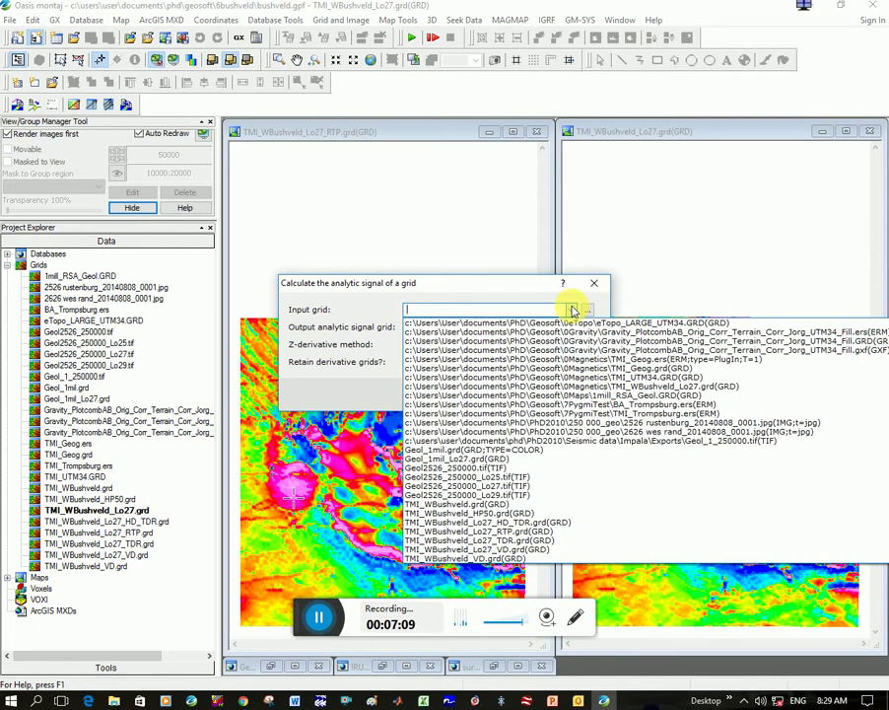
pyautogui.click(522, 532)
# Step: Name the analytic signal output grid TMI_WBushveld_Lo27_RTP_AS.grd
pyautogui.click(587, 327)
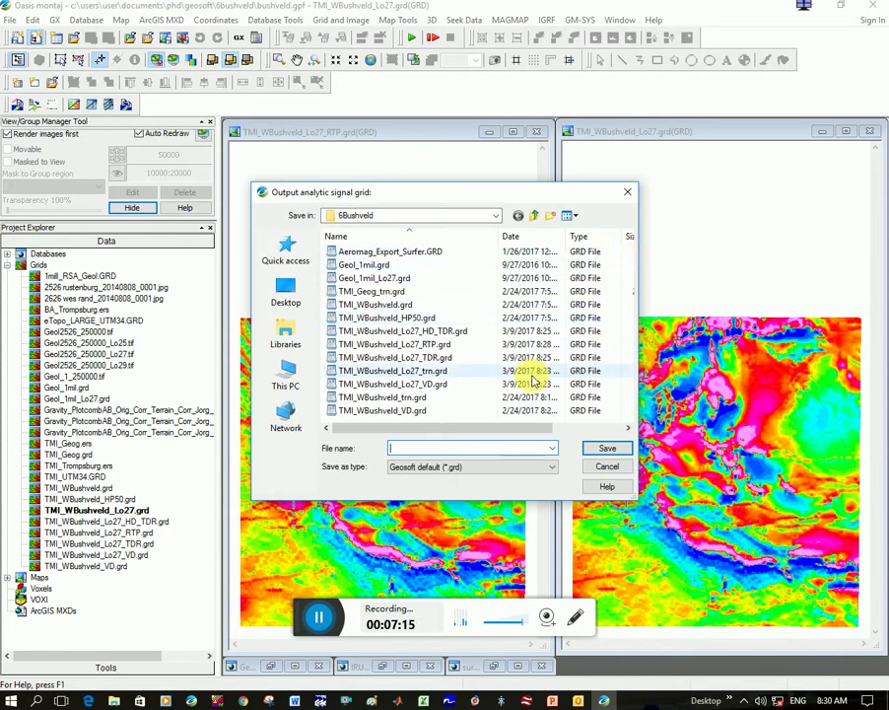
pyautogui.click(353, 344)
pyautogui.click(609, 447)
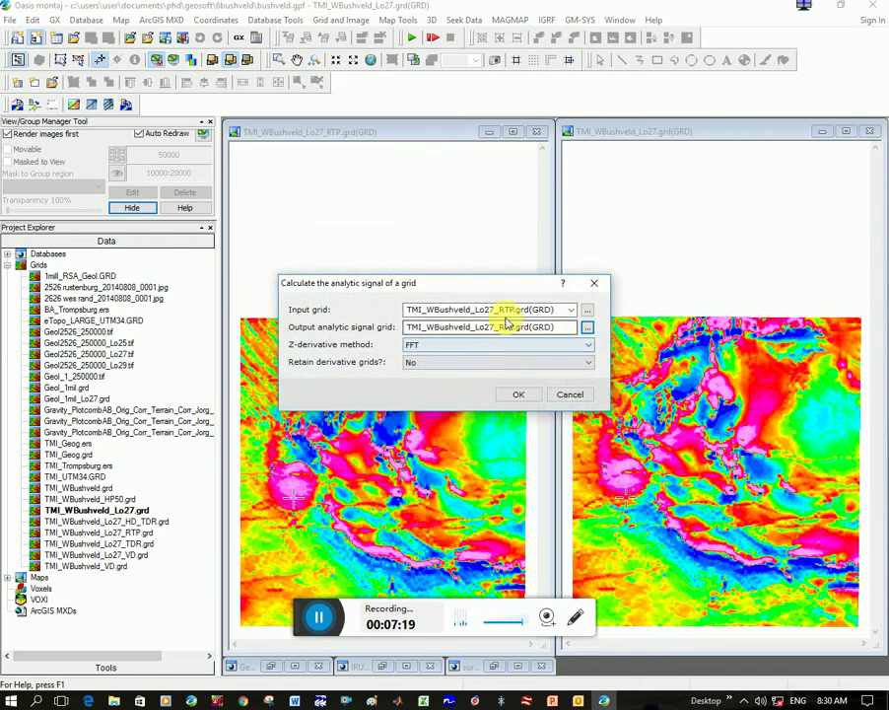
pyautogui.click(513, 327)
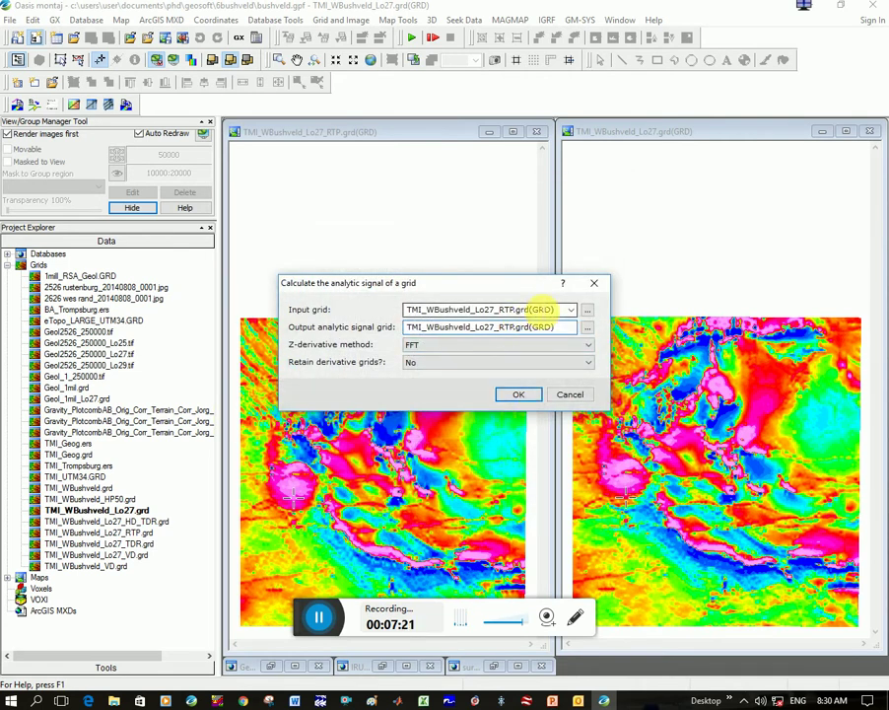
pyautogui.write('_AS')
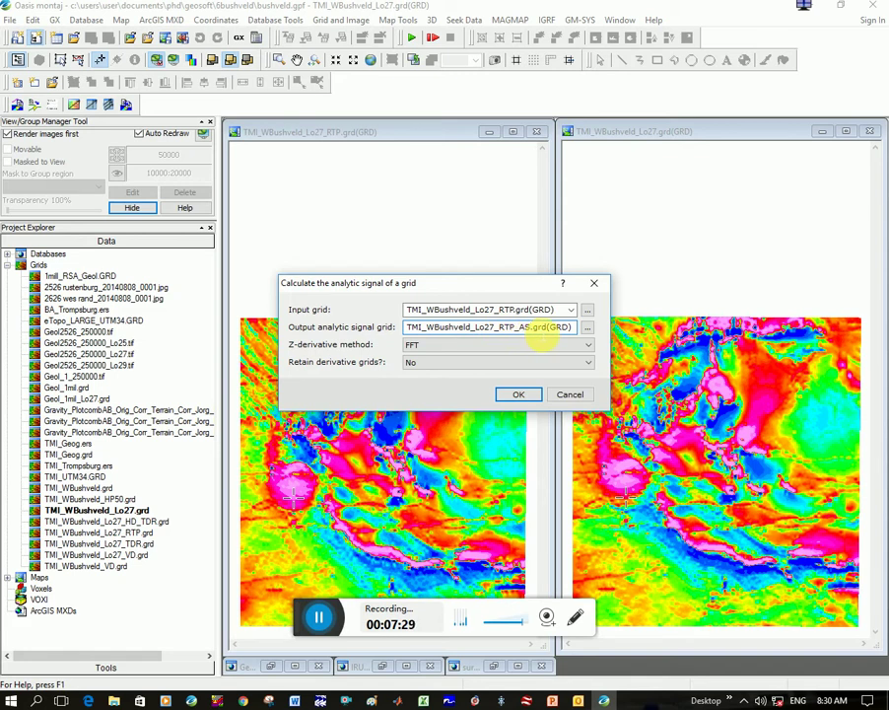
pyautogui.click(435, 361)
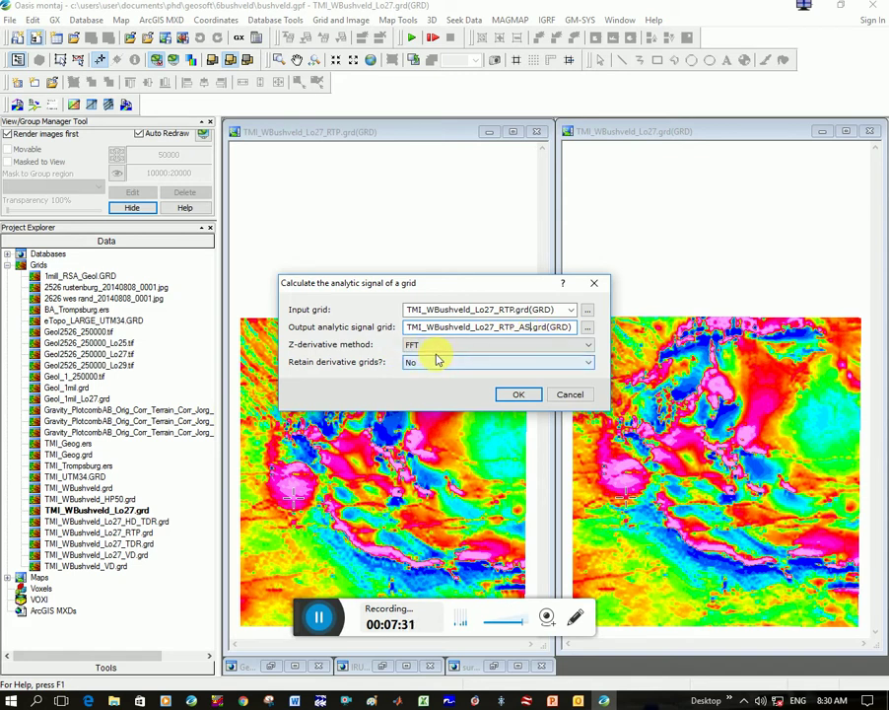
# Step: Generate TMI_WBushveld_Lo27_RTP_AS.grd and lay it beside the Lo27 grid with synchronized view extent
pyautogui.click(522, 394)
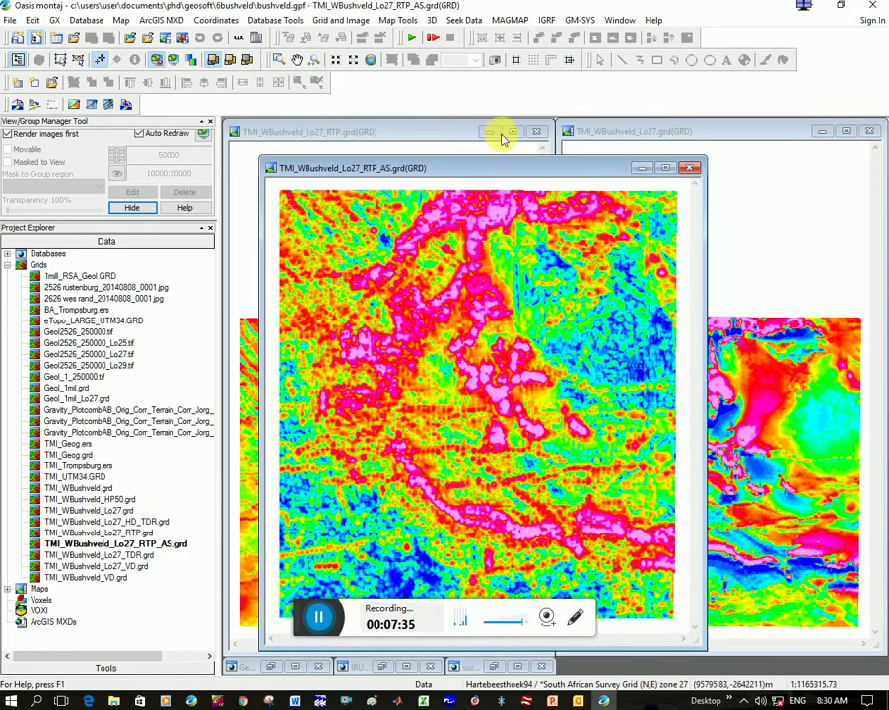
pyautogui.moveTo(503, 167); pyautogui.dragTo(469, 134)
pyautogui.moveTo(673, 616); pyautogui.dragTo(560, 659)
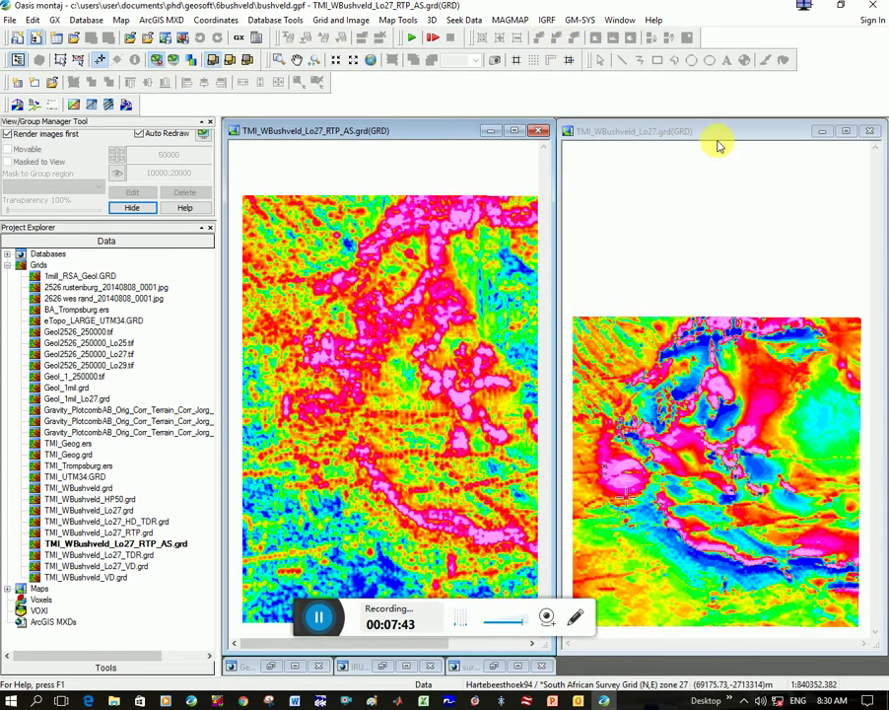
pyautogui.hotkey('ctrl', 'Tab')
pyautogui.click(233, 61)
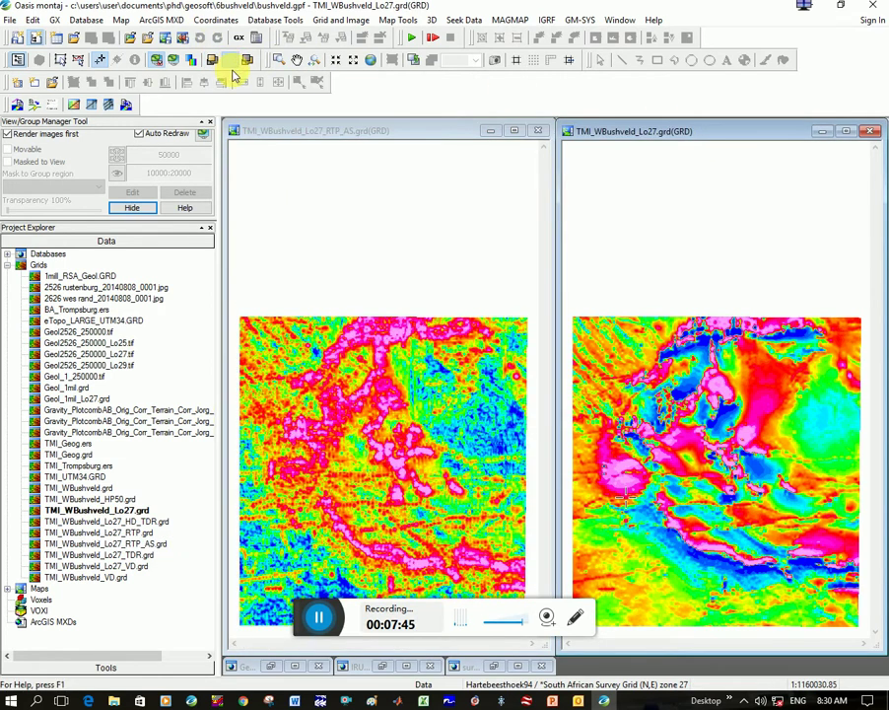
pyautogui.click(394, 560)
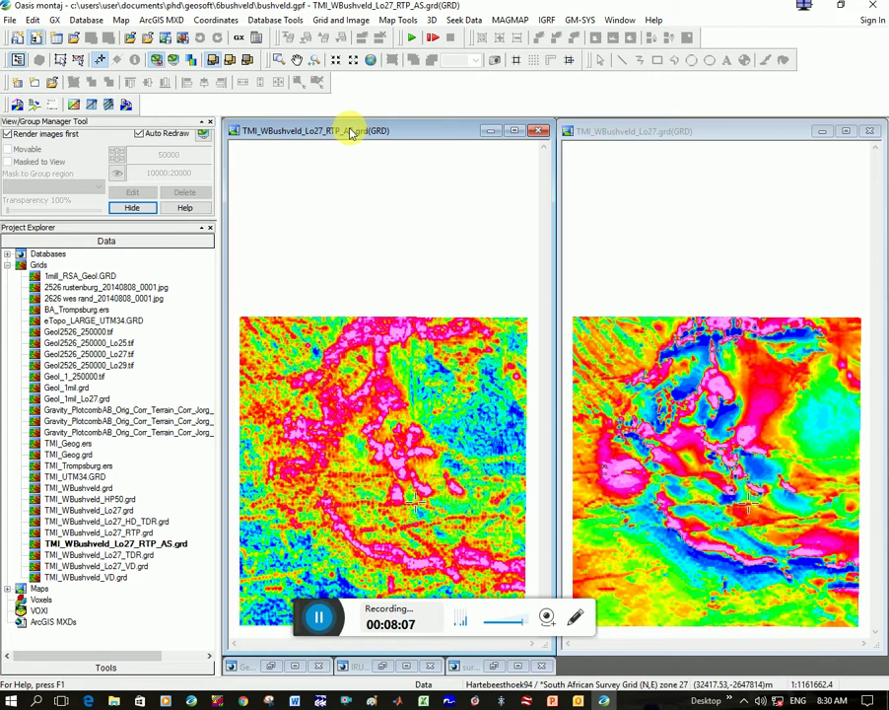
# Step: Start MAGMAP 1-Step Filtering with the output grid renamed to TMI_WBushveld_Lo27_LP50.grd
pyautogui.click(503, 20)
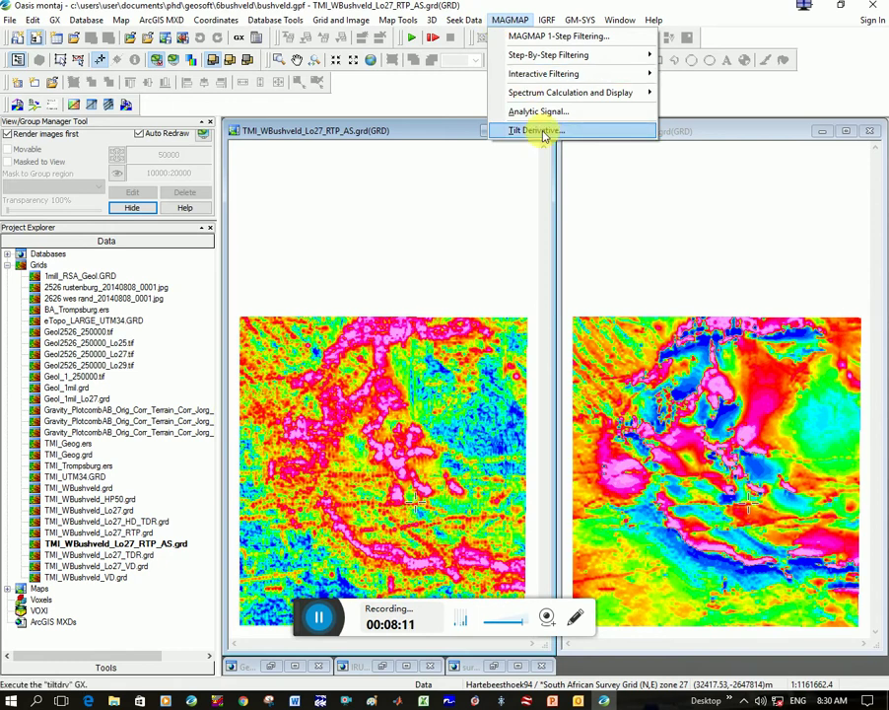
pyautogui.click(563, 39)
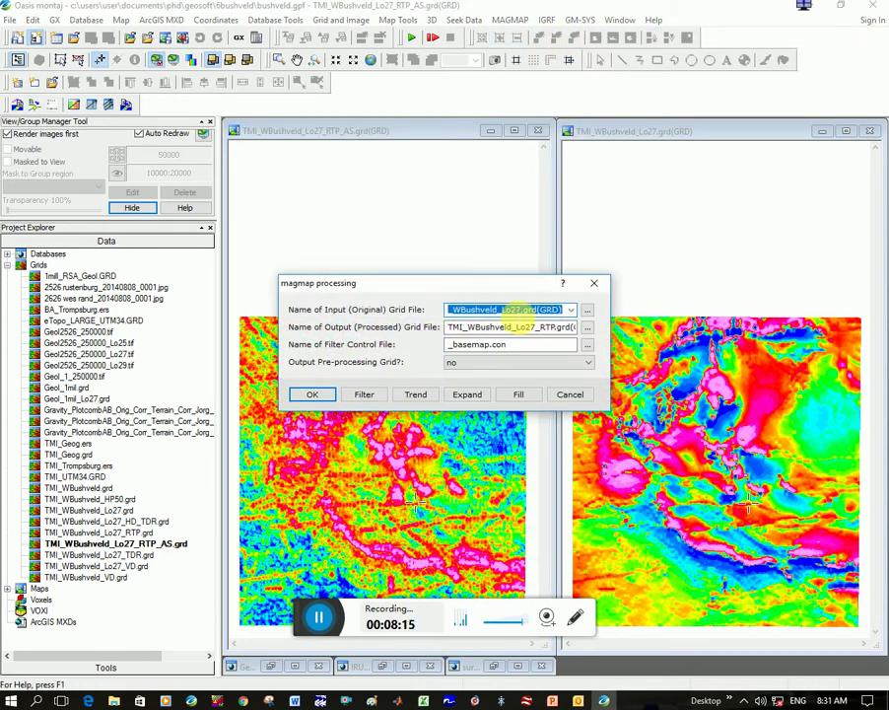
pyautogui.click(555, 329)
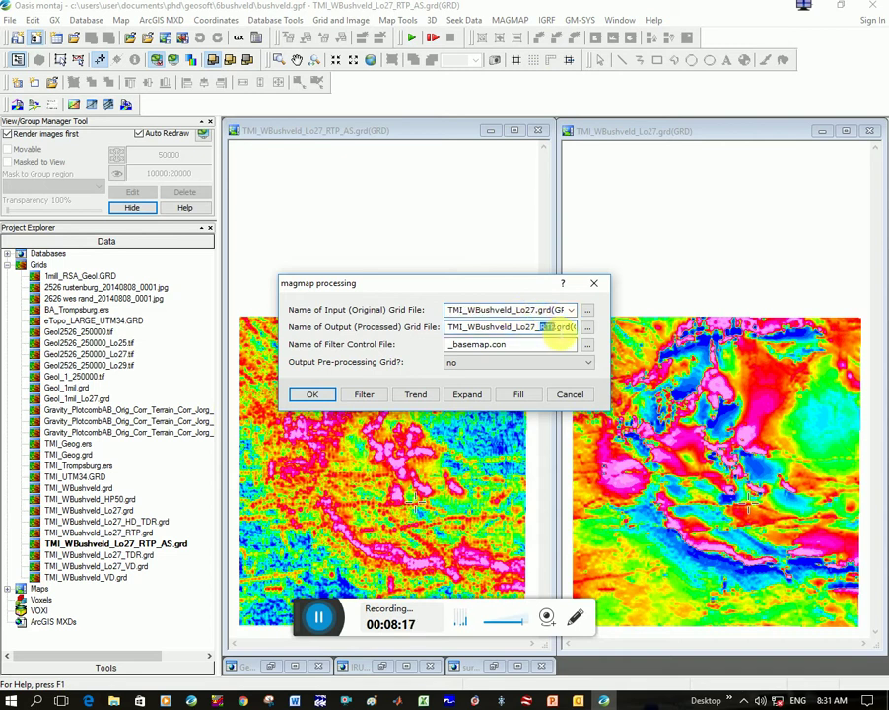
pyautogui.press('BackSpace')
pyautogui.press('BackSpace')
pyautogui.press('BackSpace')
# Step: Design a Low-pass filter with a 50000 cutoff wavelength, consulting the help first
pyautogui.click(357, 395)
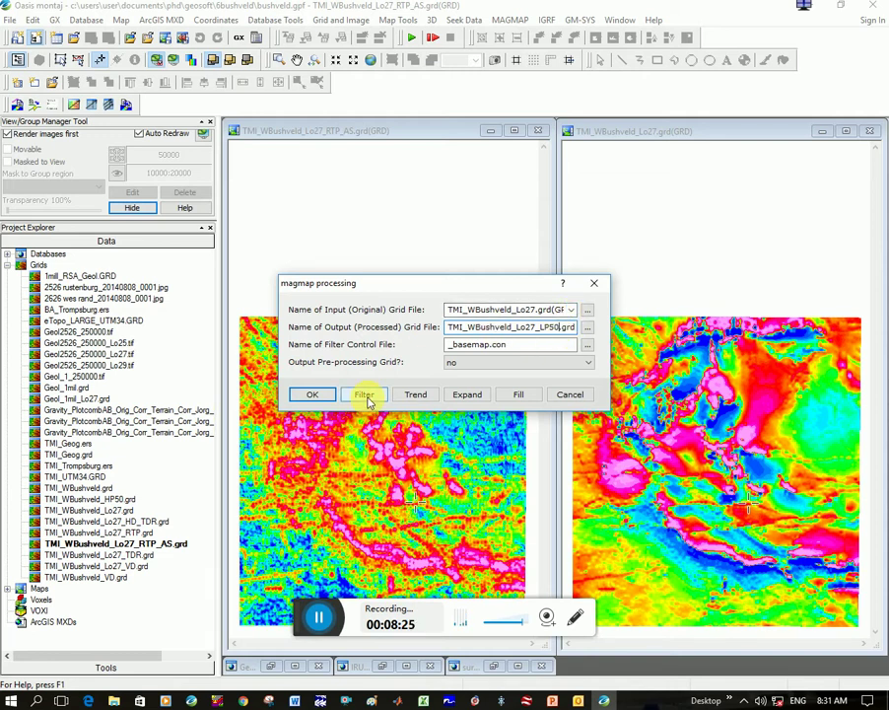
pyautogui.click(597, 334)
pyautogui.click(380, 506)
pyautogui.click(454, 356)
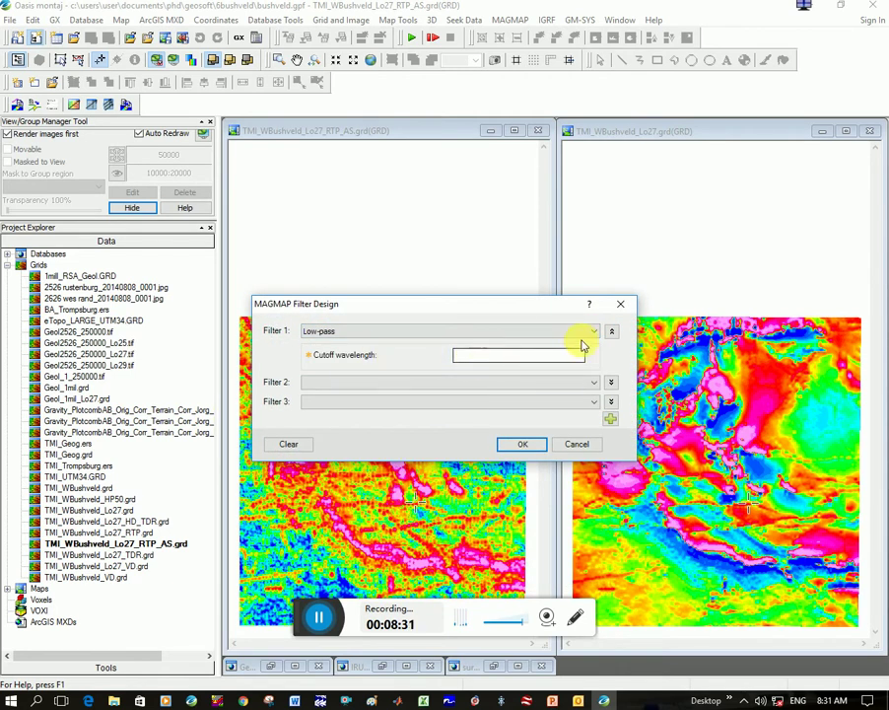
pyautogui.click(590, 304)
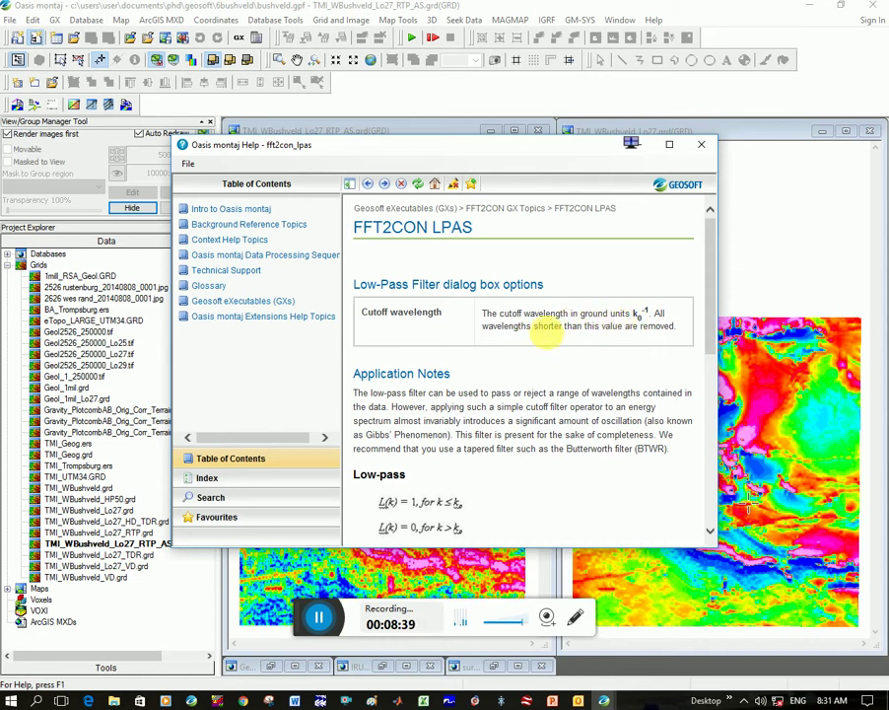
pyautogui.click(699, 144)
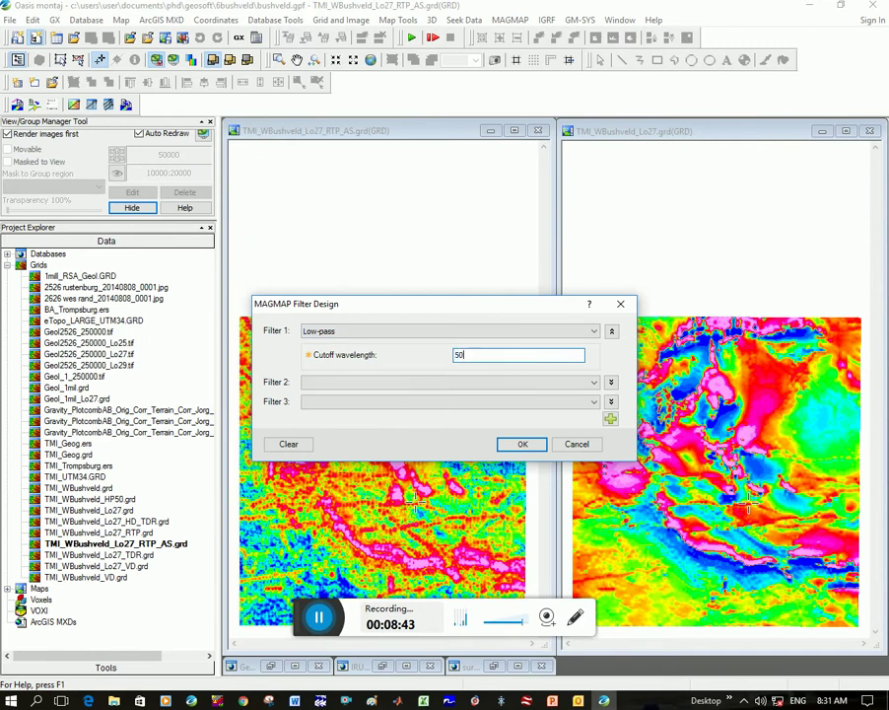
pyautogui.click(525, 446)
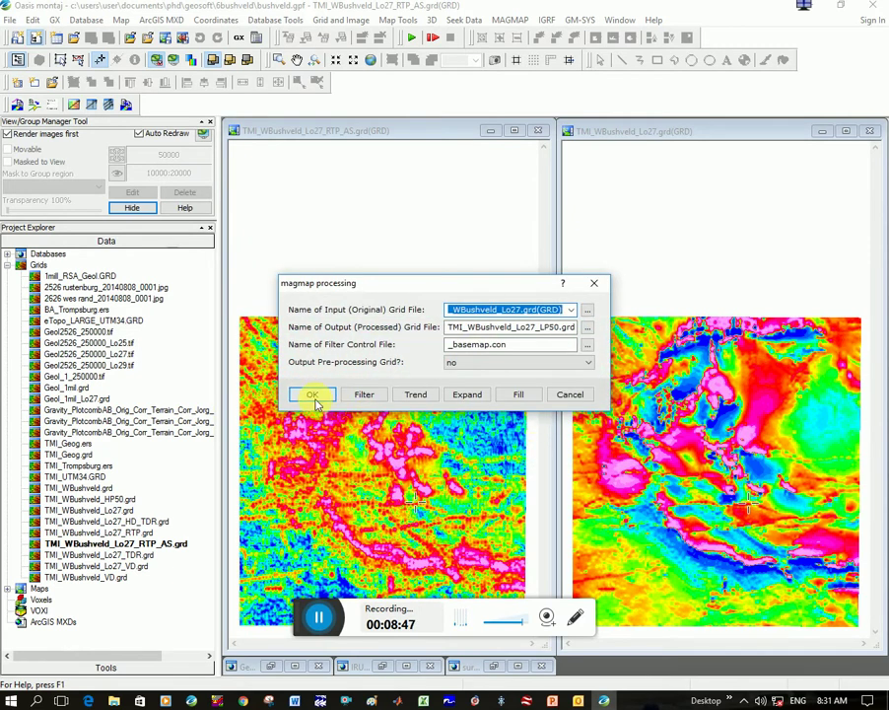
# Step: Run the LP50 filter, accept autosave, and fit the new grid window into the left pane
pyautogui.click(312, 394)
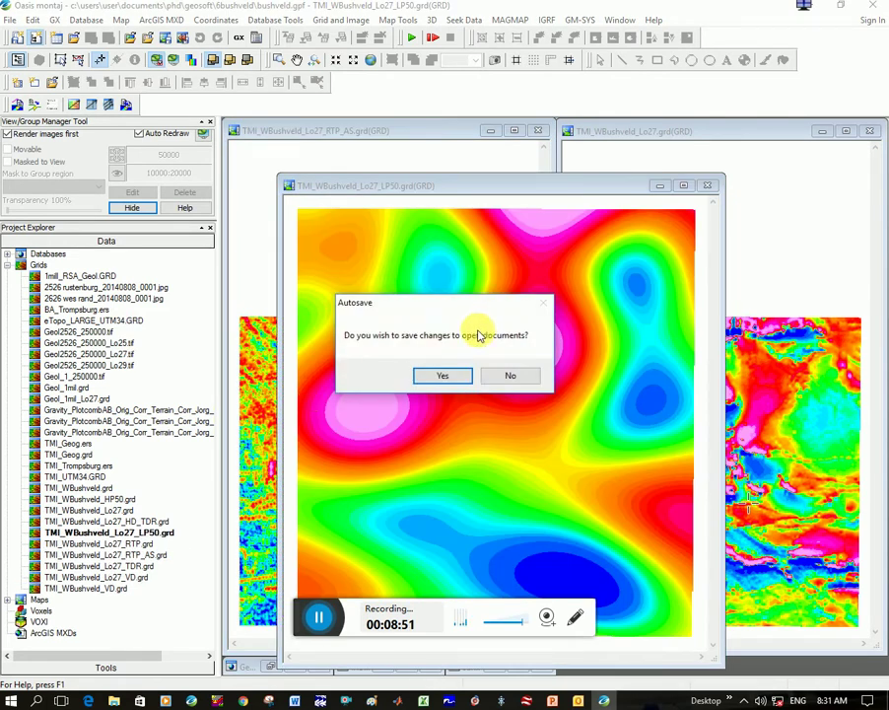
pyautogui.click(451, 376)
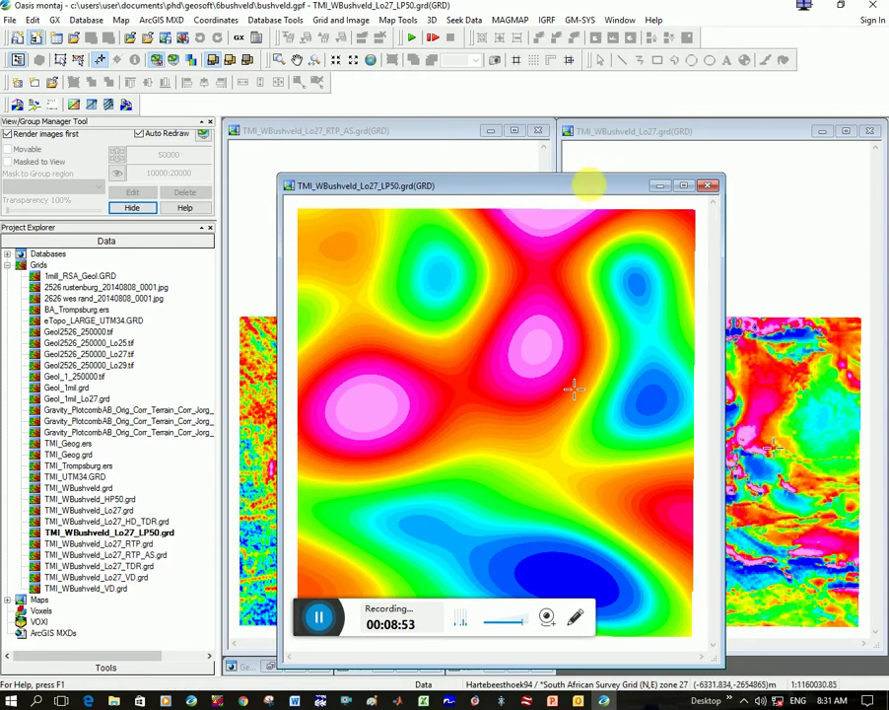
pyautogui.moveTo(582, 192); pyautogui.dragTo(522, 141)
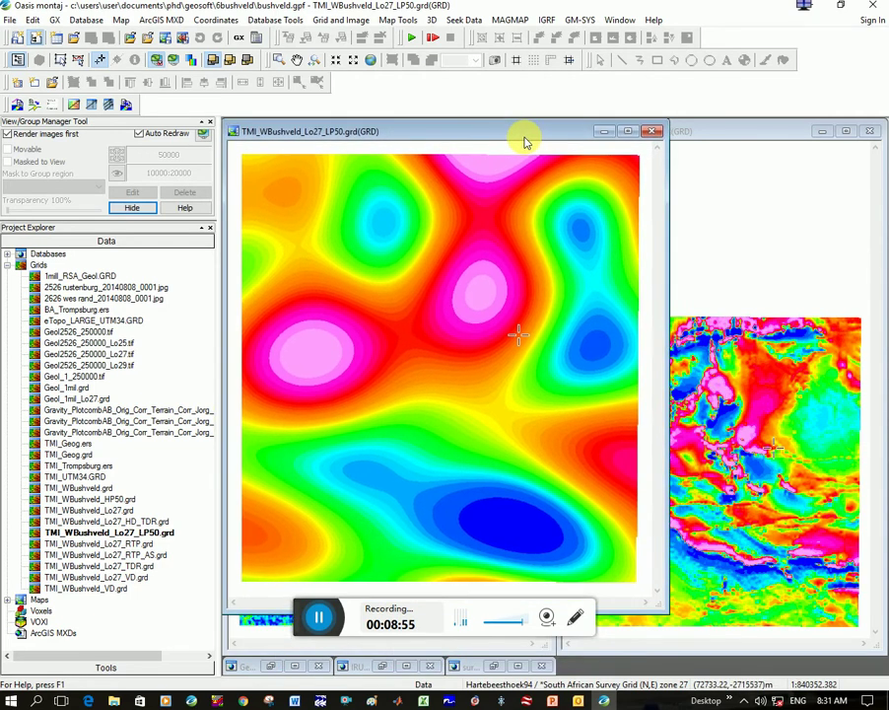
pyautogui.moveTo(662, 611); pyautogui.dragTo(564, 658)
# Step: Match the LP50 map's extent to the Lo27 grid across the open maps
pyautogui.click(596, 130)
pyautogui.click(235, 61)
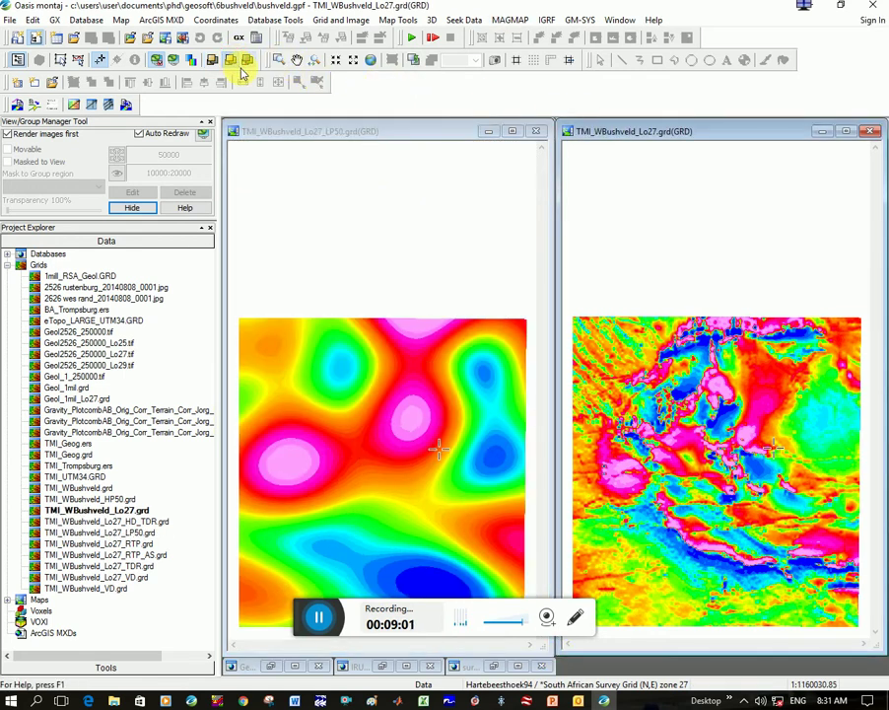
pyautogui.click(247, 61)
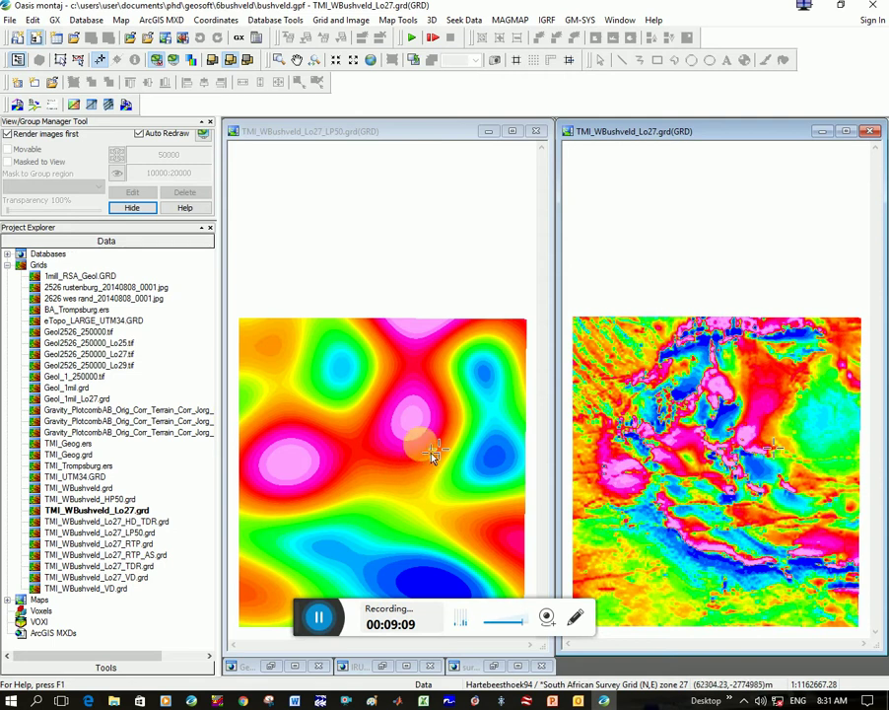
pyautogui.click(434, 435)
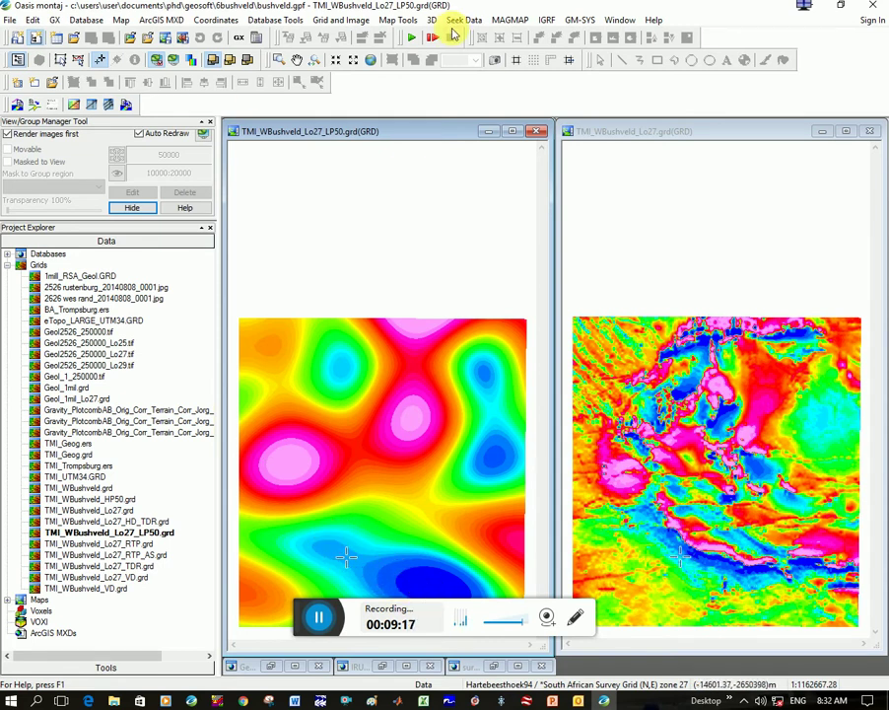
# Step: Start MAGMAP 1-Step Filtering with the output grid renamed to TMI_WBushveld_Lo27_LP70.grd
pyautogui.click(511, 20)
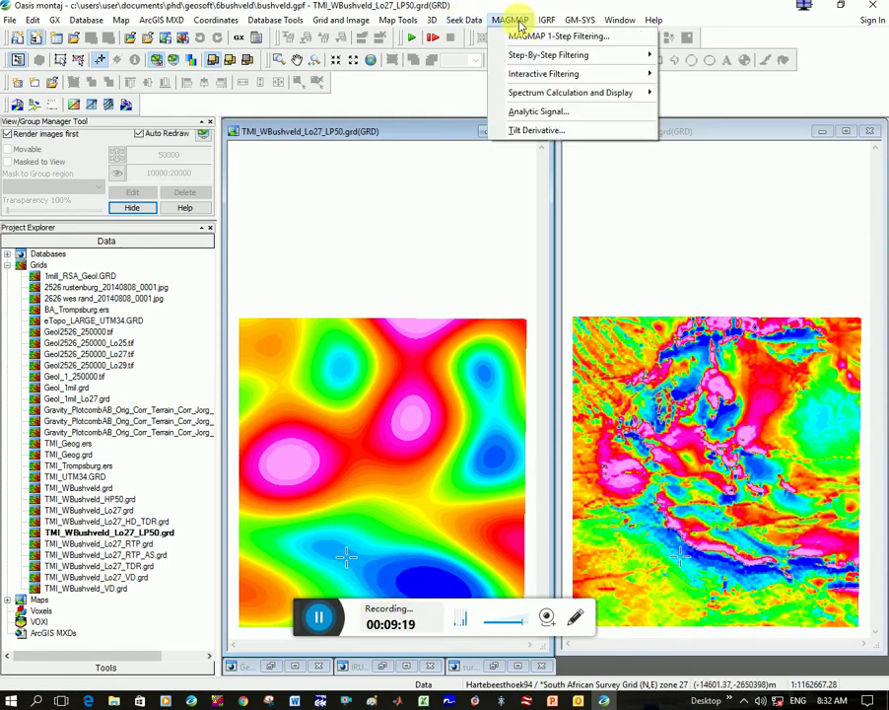
pyautogui.click(557, 35)
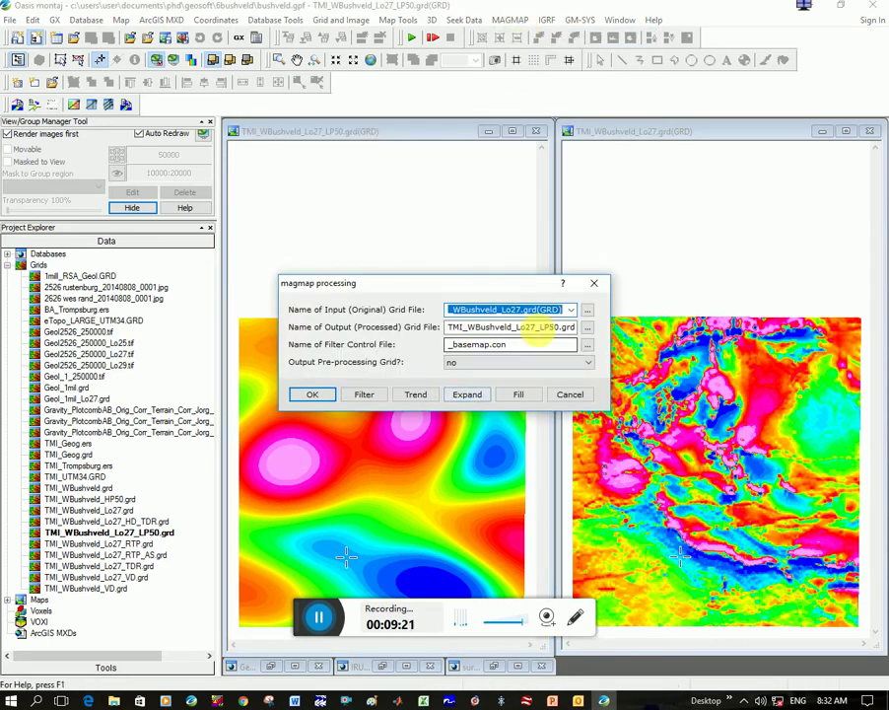
pyautogui.click(554, 327)
pyautogui.press('BackSpace')
pyautogui.write('7')
# Step: Change the low-pass cutoff to 70000, run the filter, and move the LP70 window aside
pyautogui.click(357, 396)
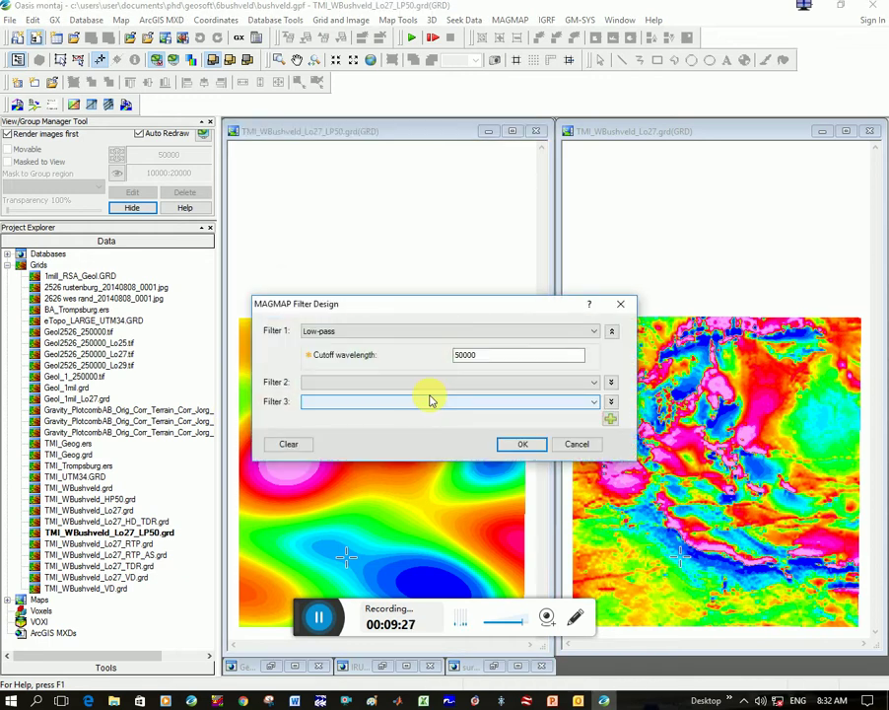
pyautogui.doubleClick(461, 357)
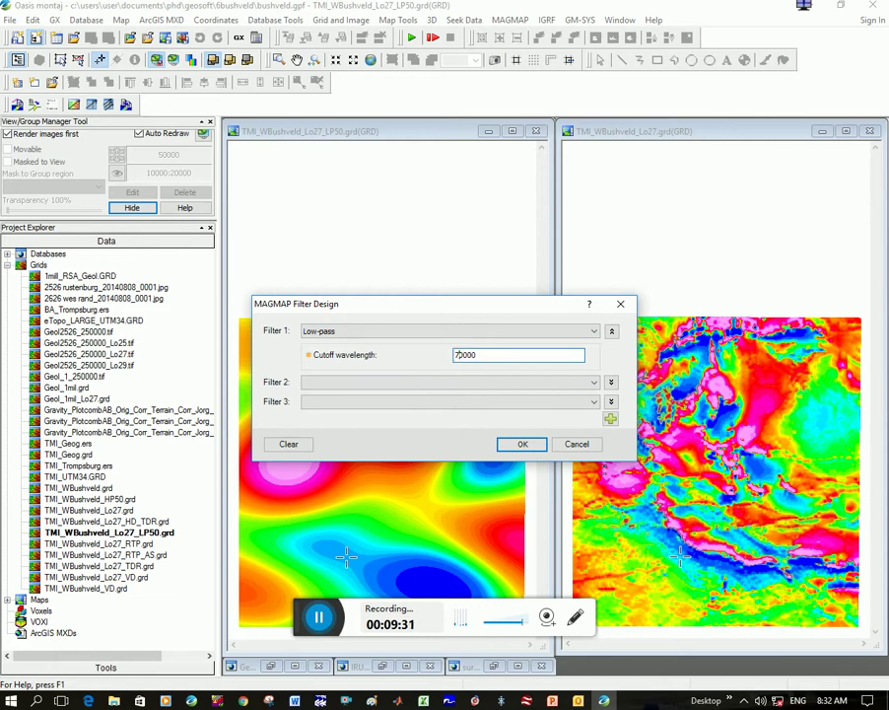
pyautogui.write('70000')
pyautogui.click(522, 444)
pyautogui.click(337, 391)
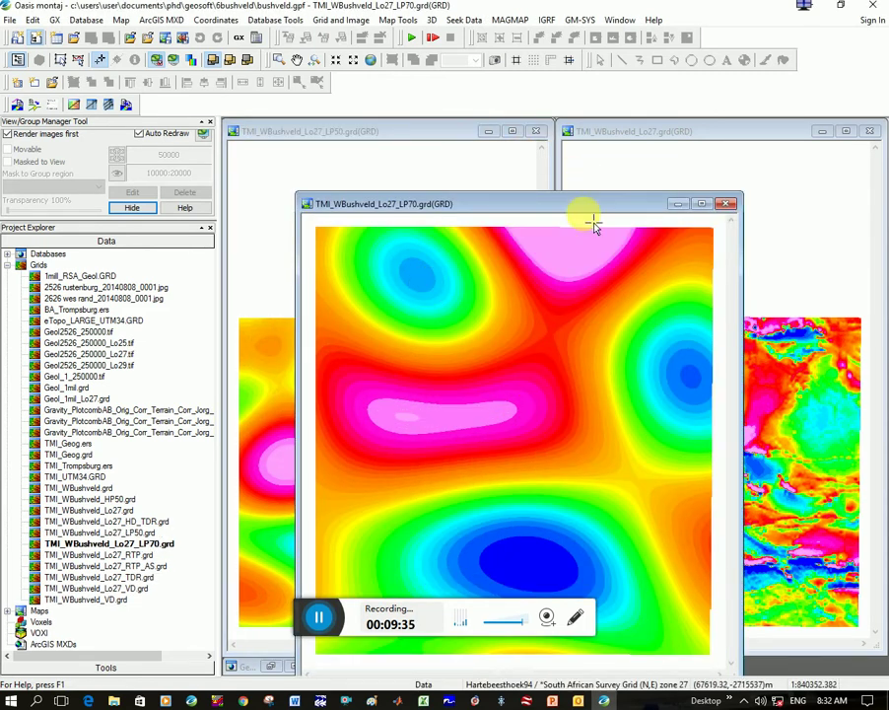
pyautogui.moveTo(584, 208); pyautogui.dragTo(577, 162)
# Step: Close the LP70 window and set the low-pass cutoff to 20000 in a new filtering run
pyautogui.click(716, 154)
pyautogui.click(510, 20)
pyautogui.click(513, 34)
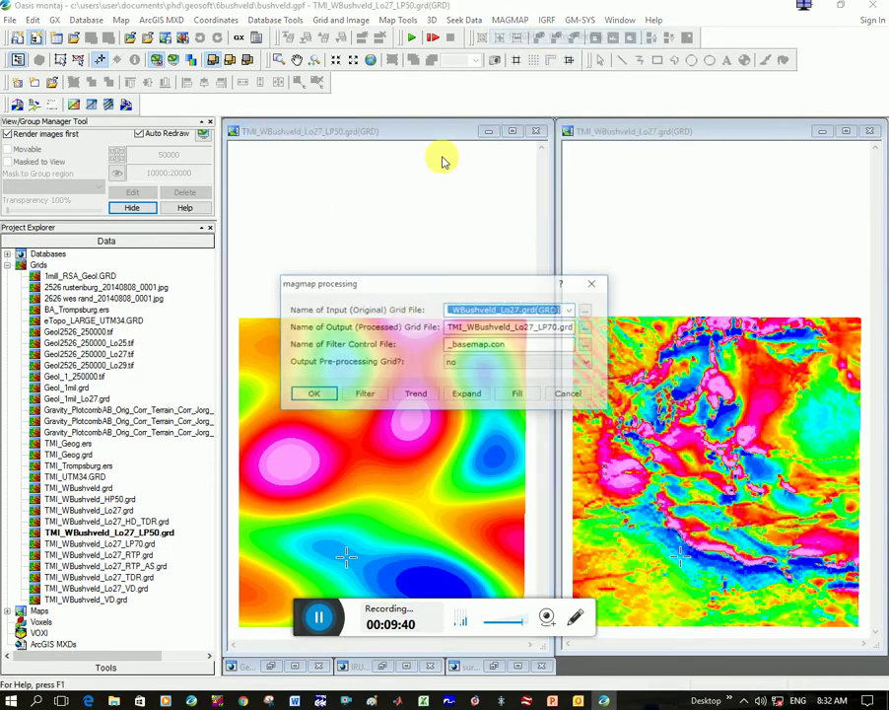
pyautogui.click(375, 399)
pyautogui.click(461, 355)
pyautogui.click(460, 356)
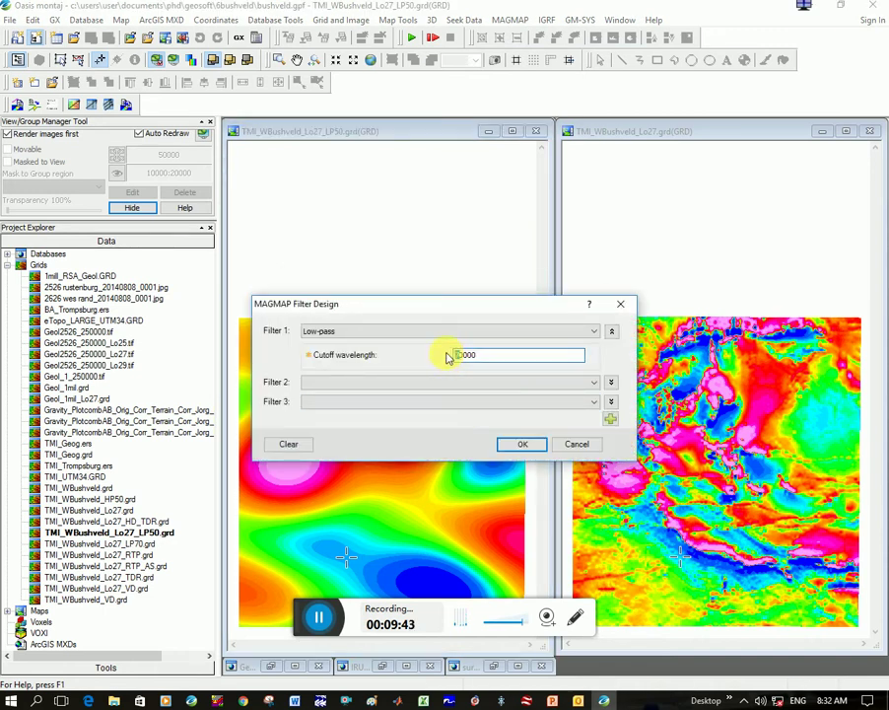
pyautogui.click(520, 444)
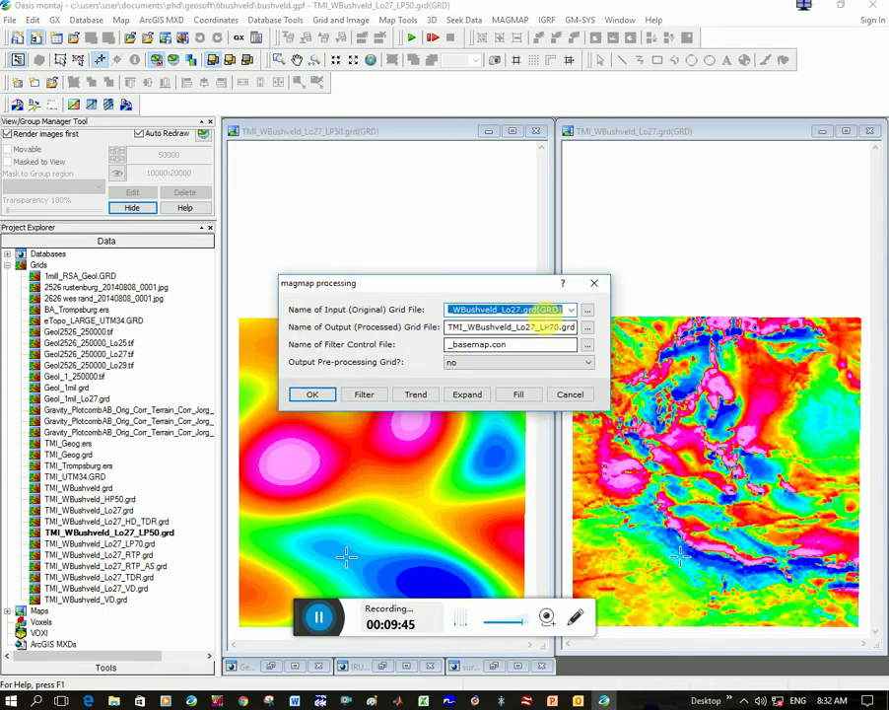
# Step: Name the output TMI_WBushveld_Lo27_LP20.grd, run the filter, and fit its window into the pane
pyautogui.click(558, 333)
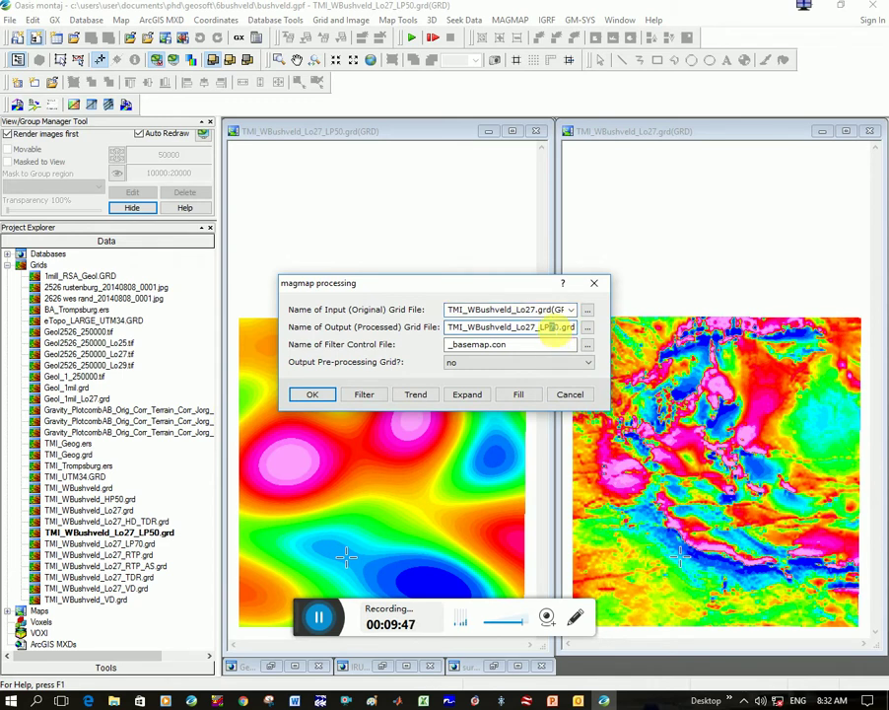
pyautogui.click(311, 394)
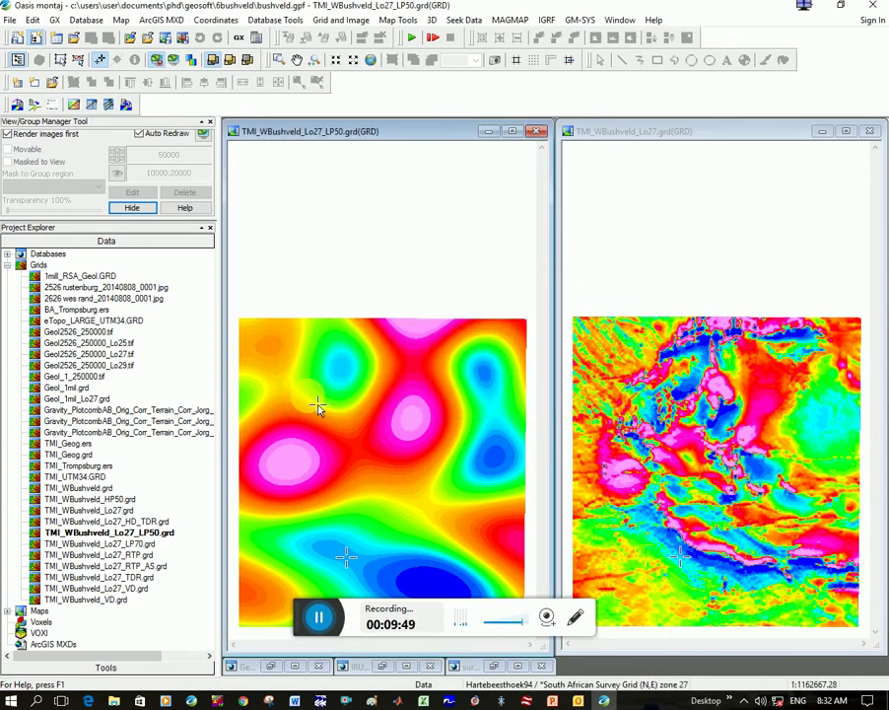
pyautogui.moveTo(570, 224); pyautogui.dragTo(477, 132)
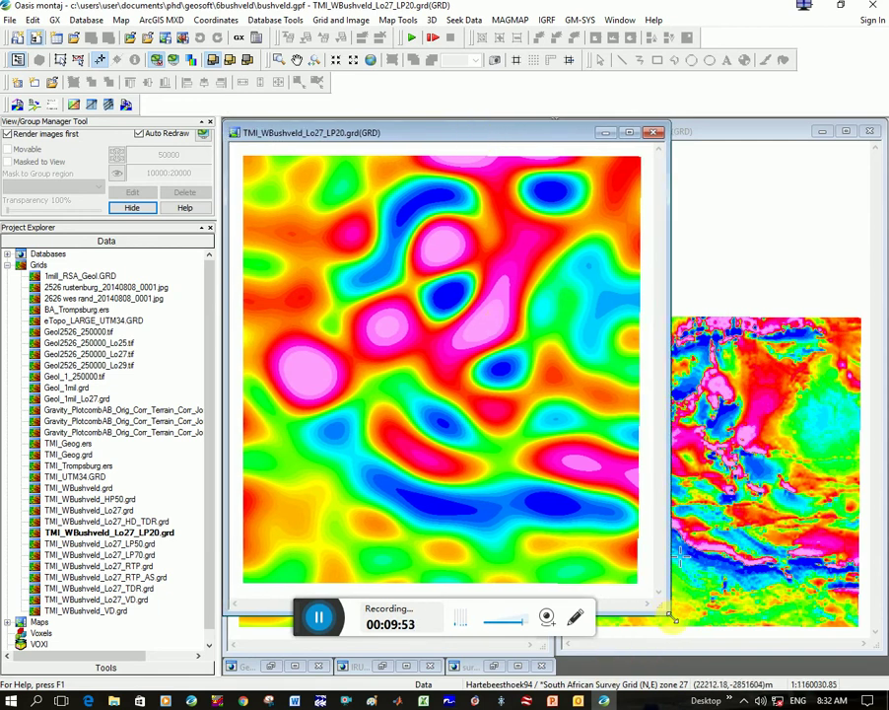
pyautogui.moveTo(670, 616); pyautogui.dragTo(560, 655)
# Step: Sync the LP20 map's extent to the original Lo27 grid
pyautogui.click(657, 135)
pyautogui.click(230, 60)
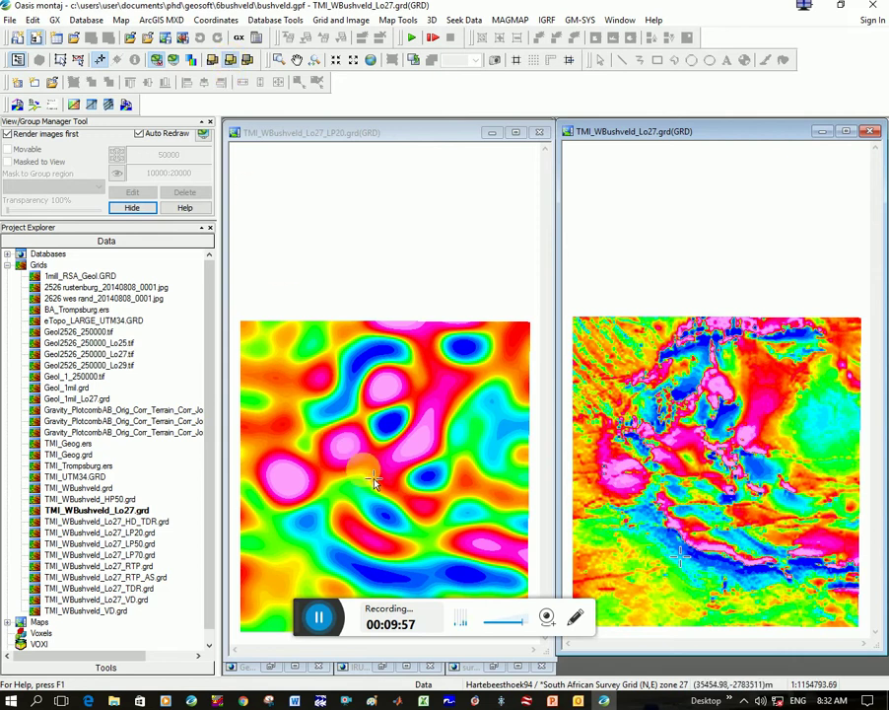
pyautogui.click(380, 570)
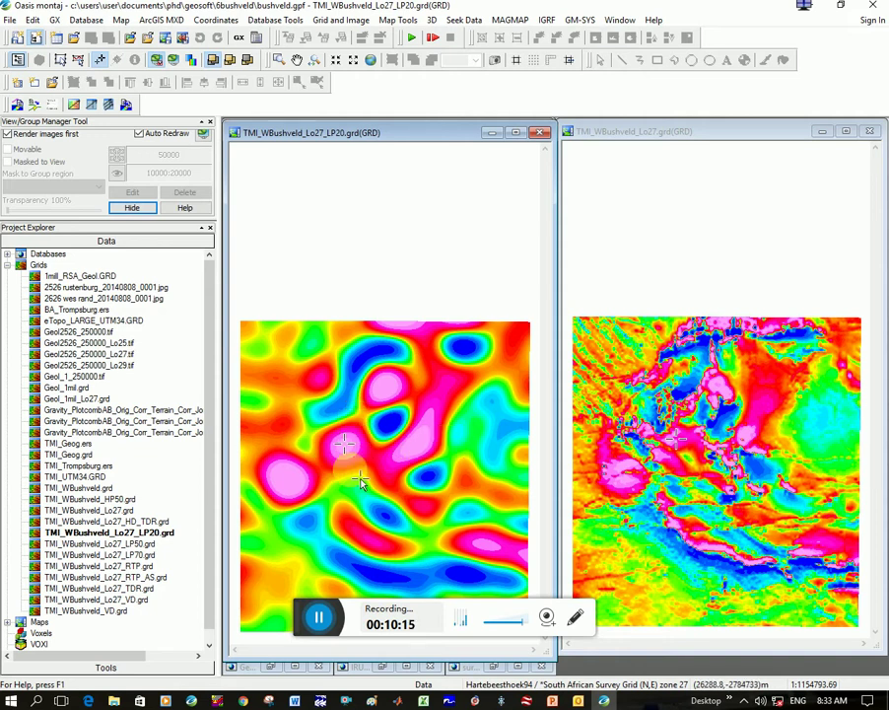
# Step: Reopen the MAGMAP filter design showing the 20000 Low-pass filter
pyautogui.click(502, 25)
pyautogui.click(513, 35)
pyautogui.click(378, 396)
pyautogui.click(591, 332)
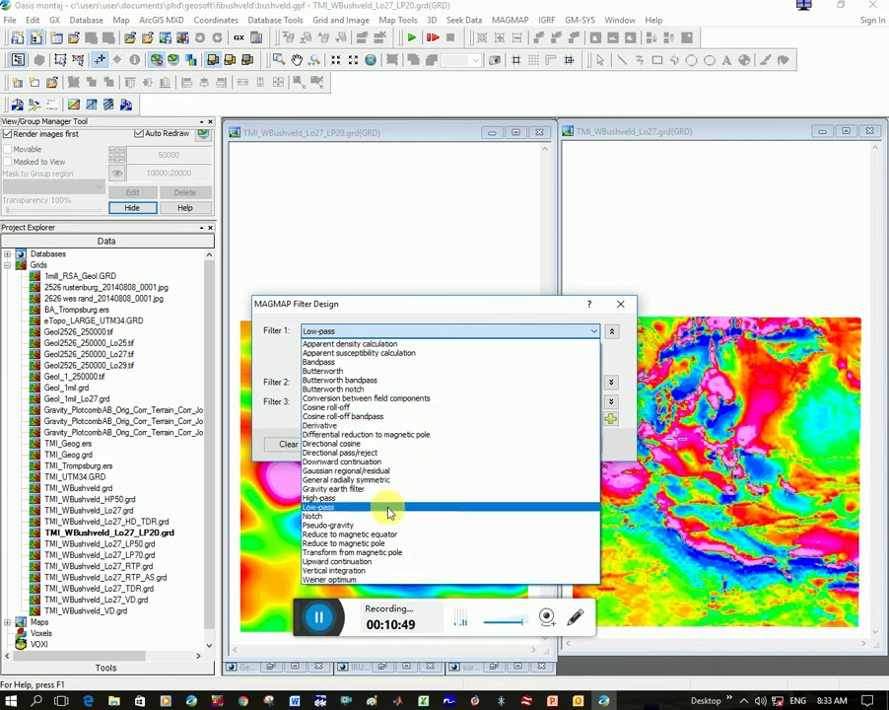
pyautogui.click(282, 363)
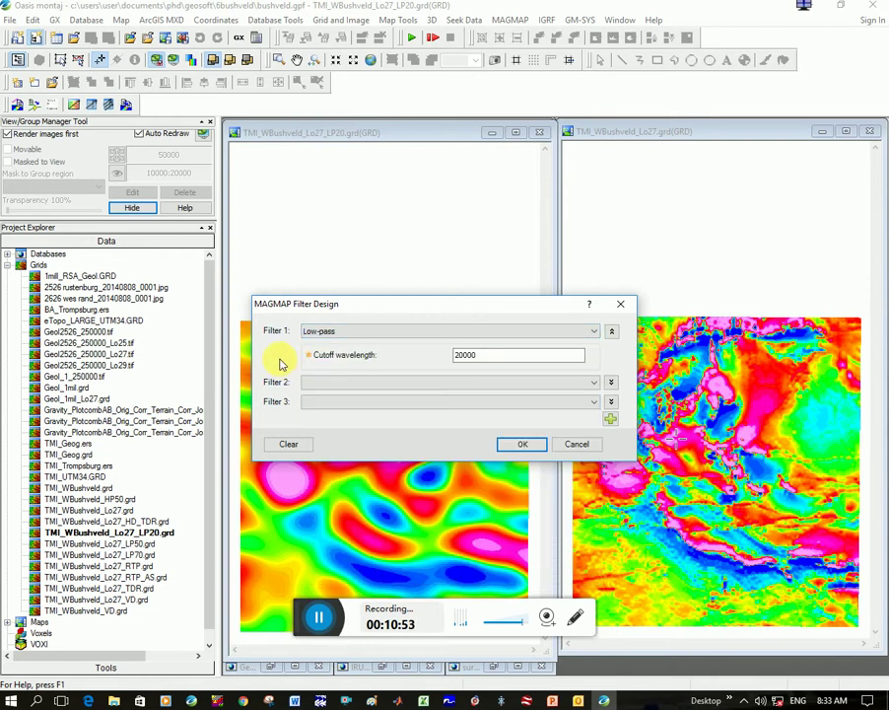